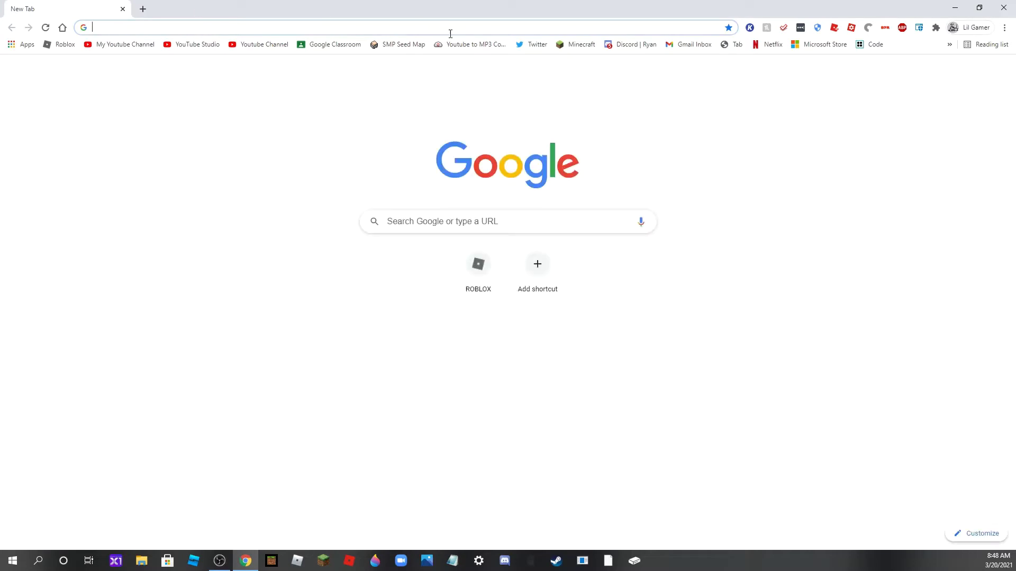
Step: Search the web for "universal minecraft editor"
click(472, 27)
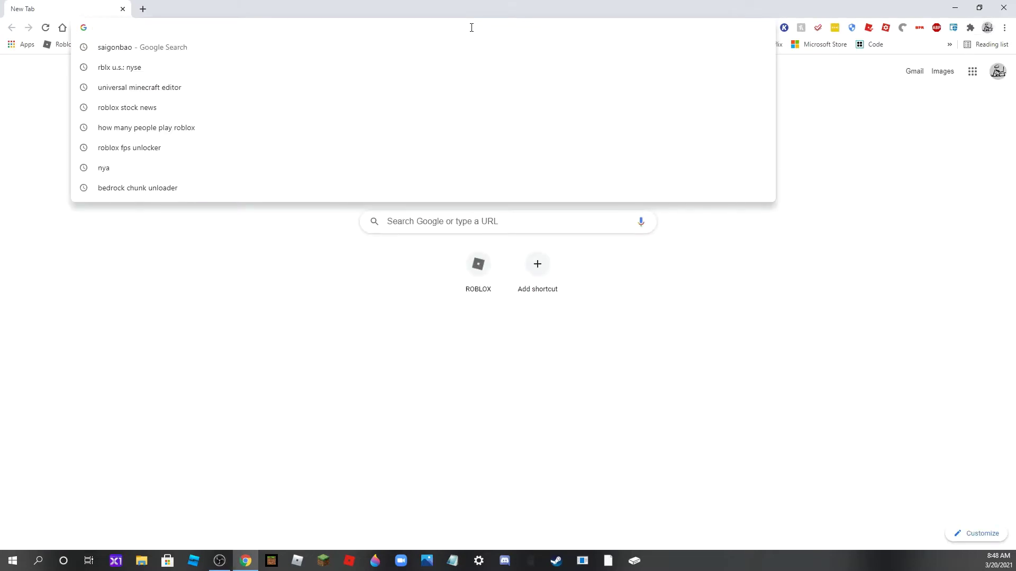
text(universal minec)
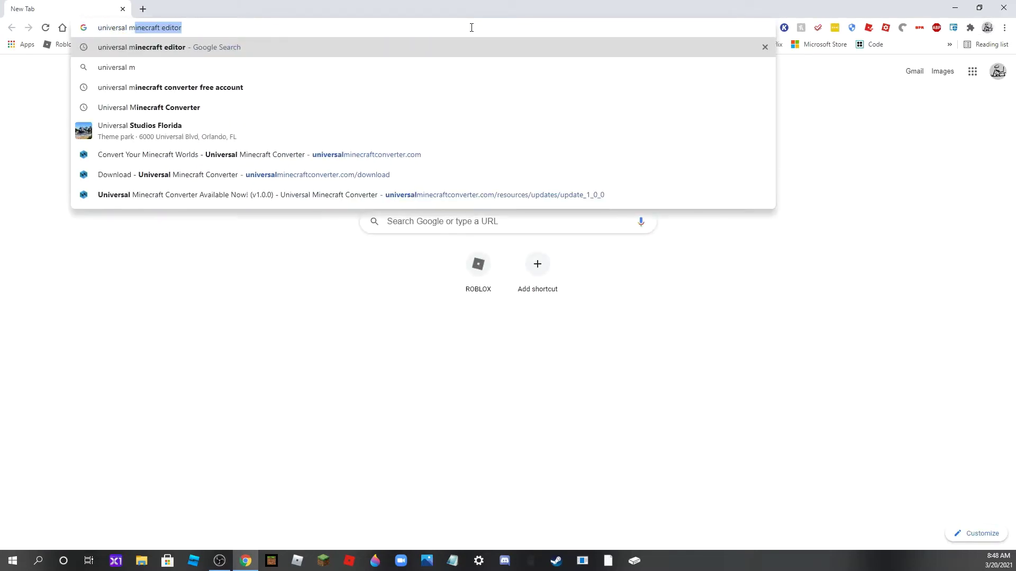
text(raft edito)
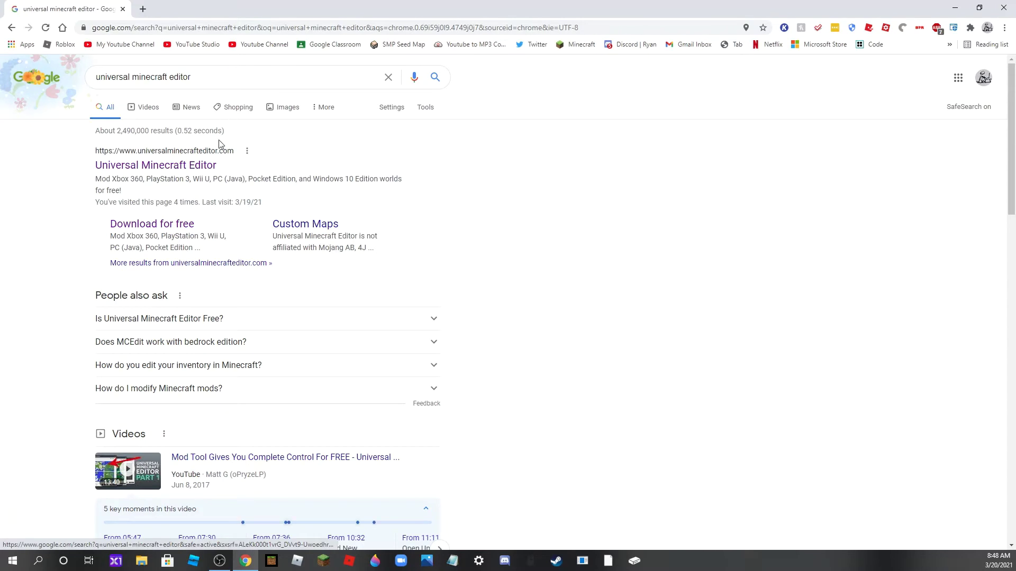
Step: Download the free Universal Minecraft Editor installer from universalminecrafteditor.com
click(146, 168)
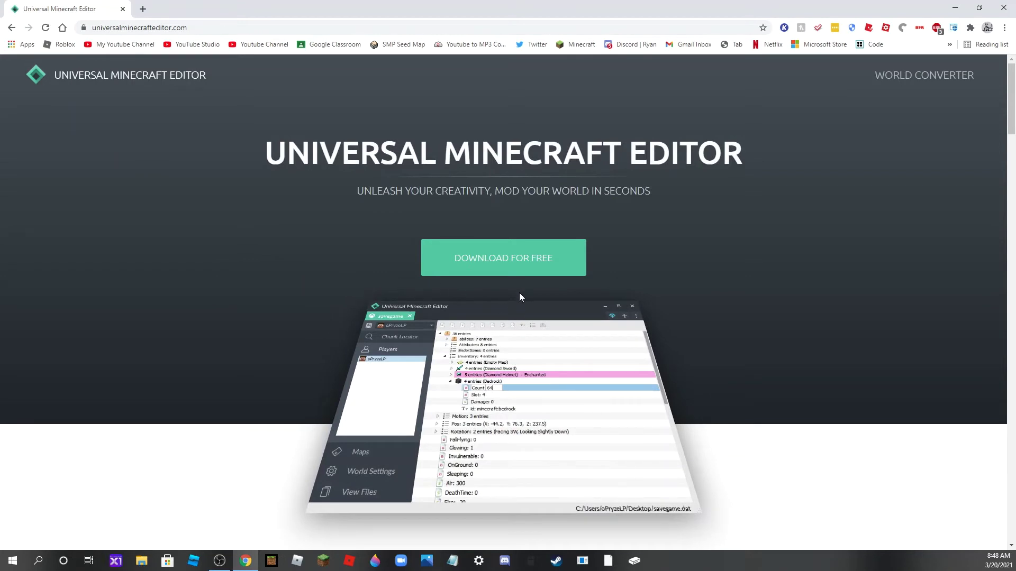
click(501, 269)
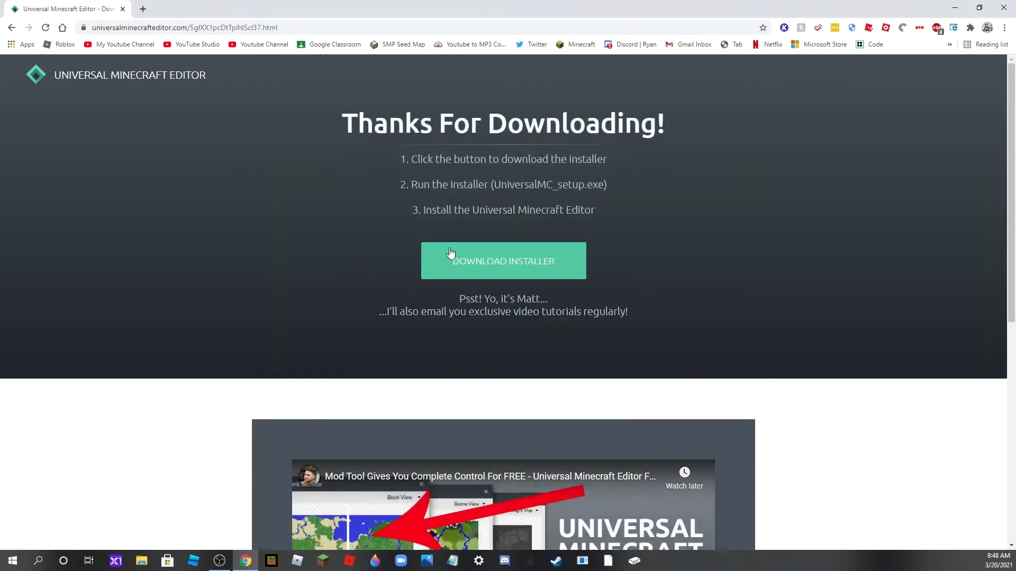
click(471, 261)
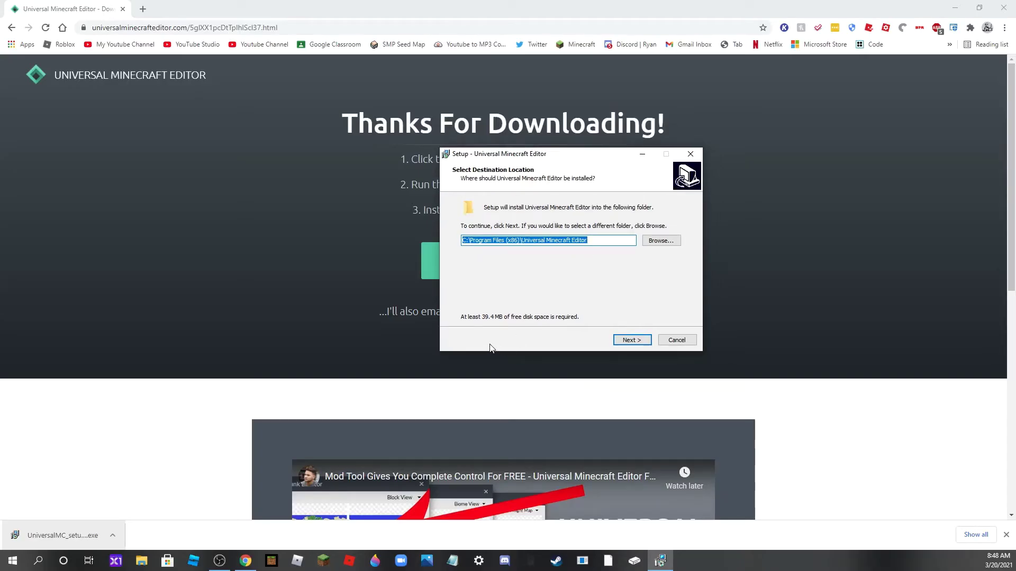
Step: Install Universal Minecraft Editor in the default folder without a desktop shortcut, and launch it when setup finishes
click(629, 339)
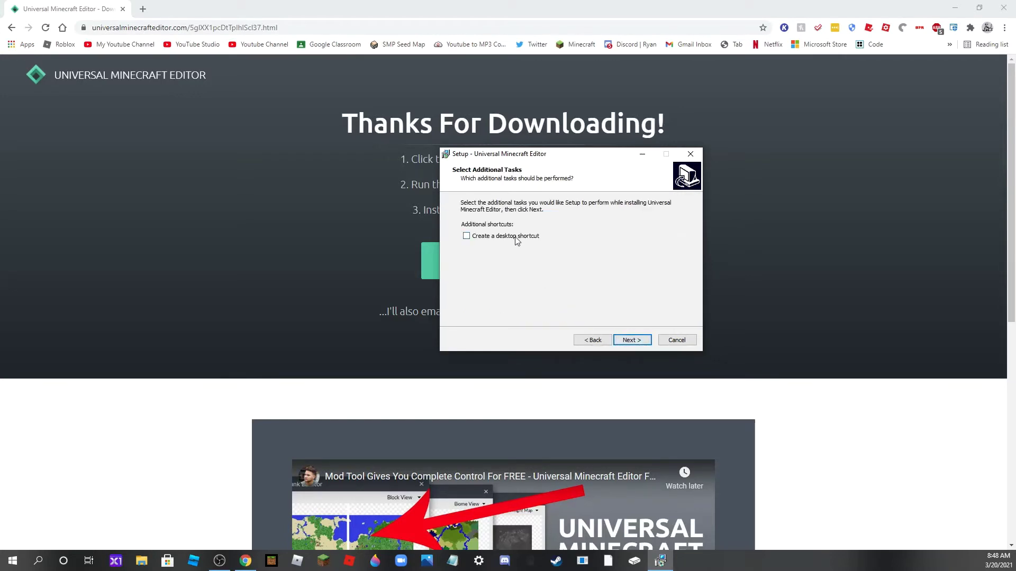
click(632, 340)
click(632, 340)
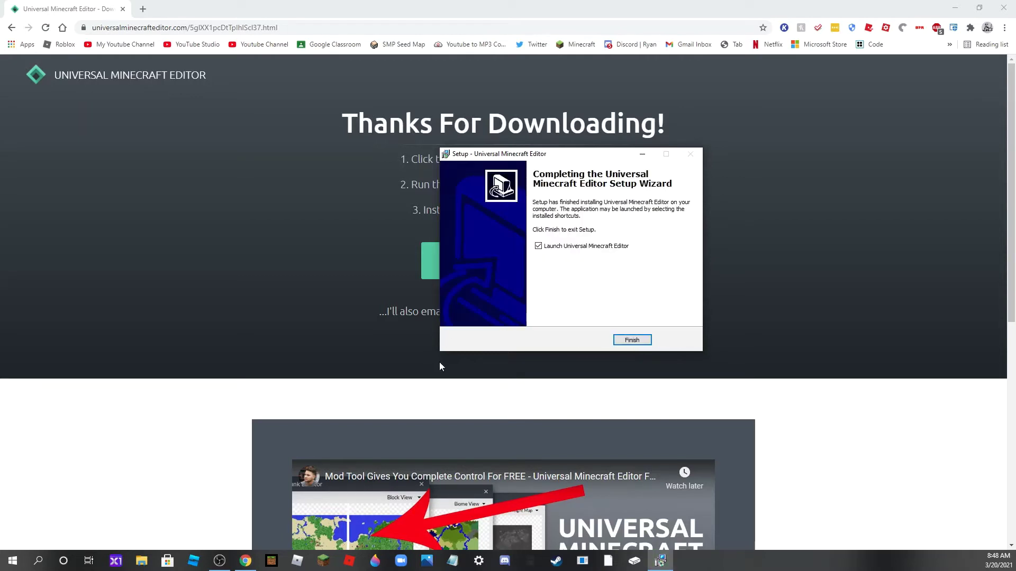
click(632, 339)
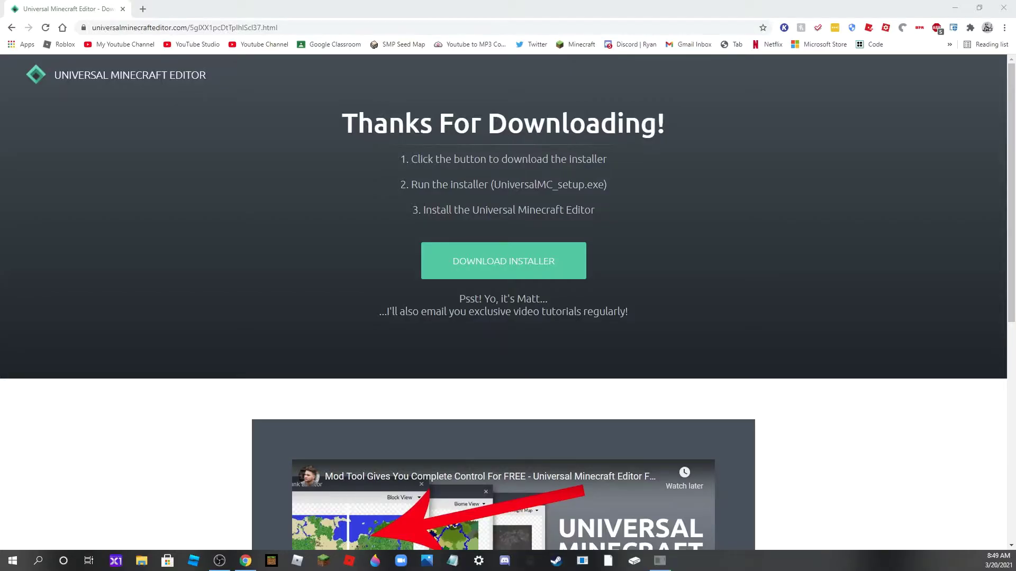
Step: Open the Windows 10 world "The Community SMP Server" and take a brief look at its Chunk Locator
drag(703, 169, 343, 169)
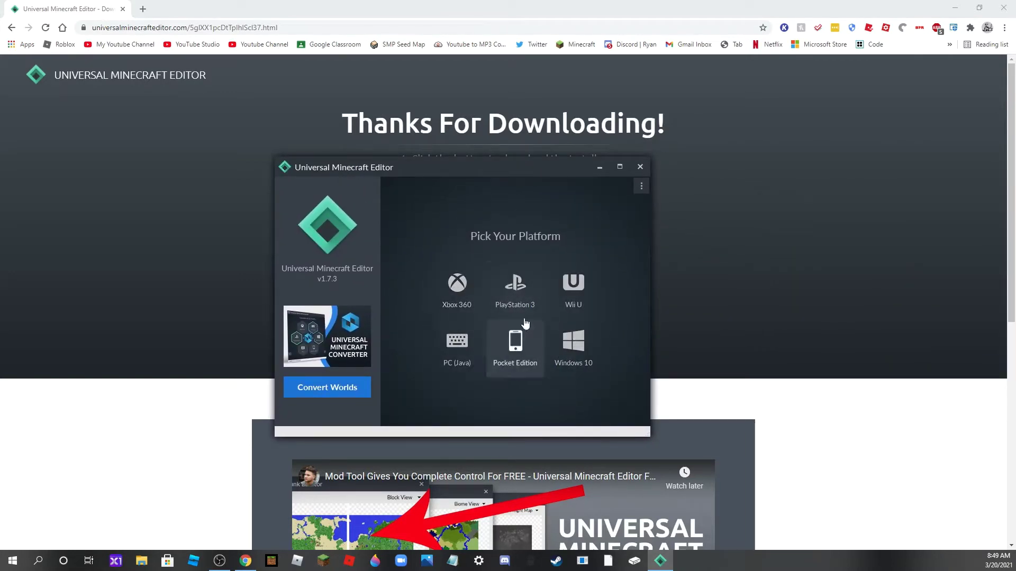
click(548, 358)
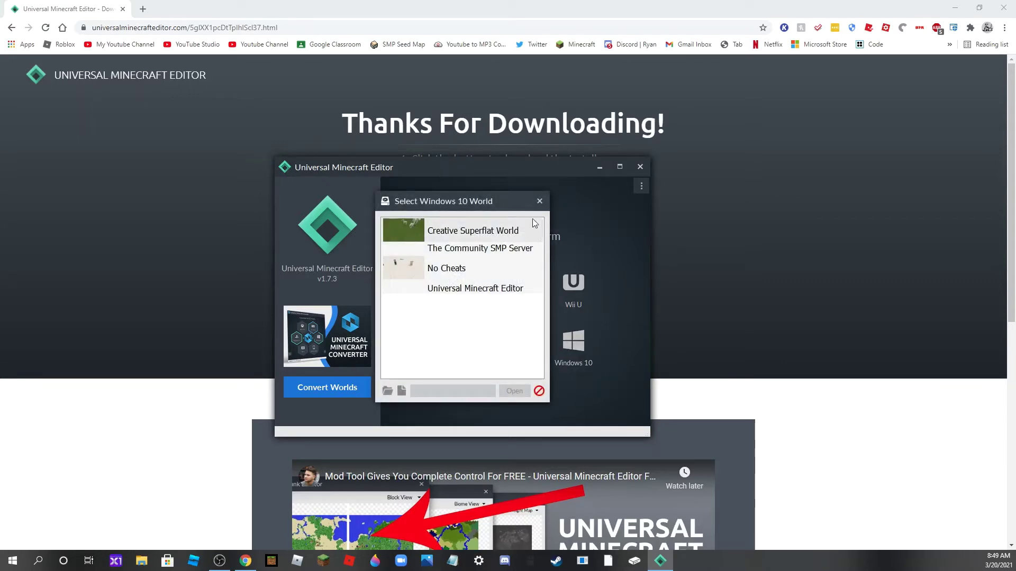
click(475, 258)
double_click(468, 271)
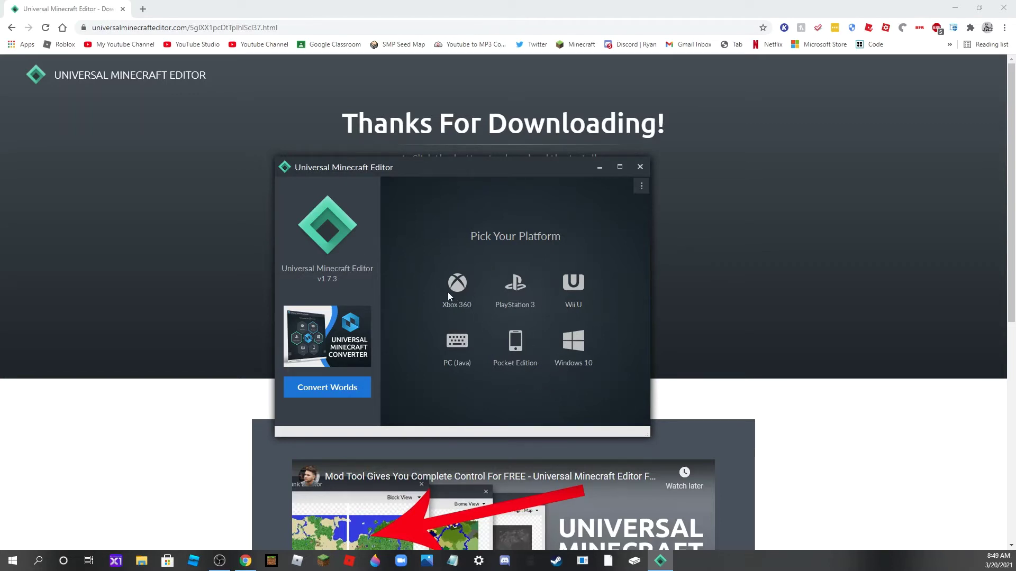
click(378, 168)
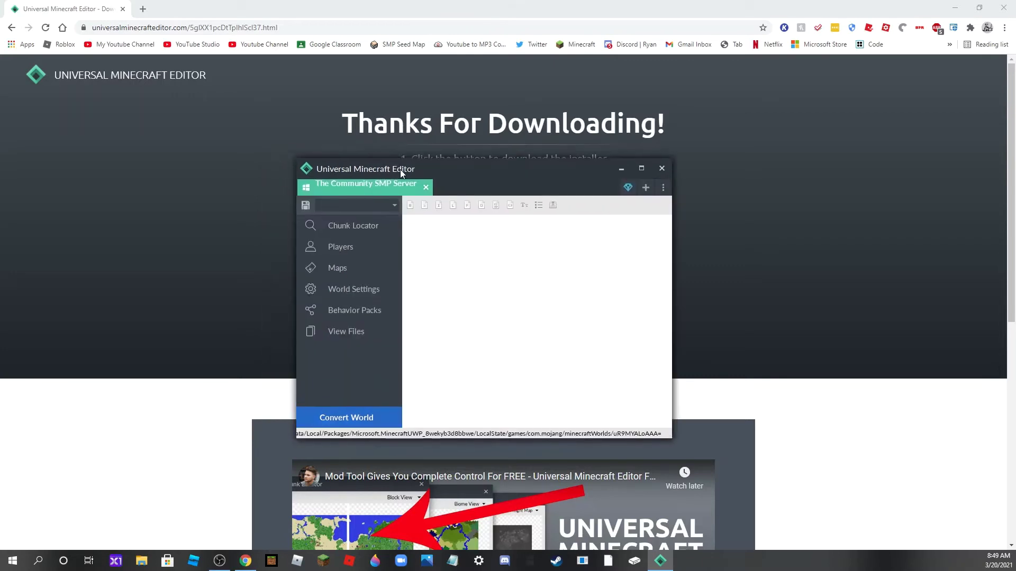
click(354, 229)
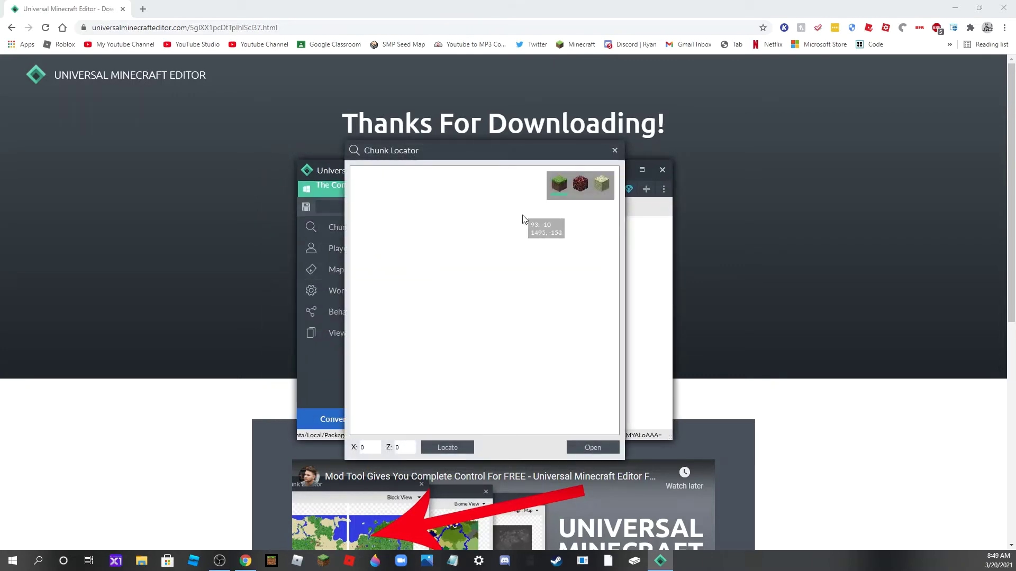
double_click(514, 257)
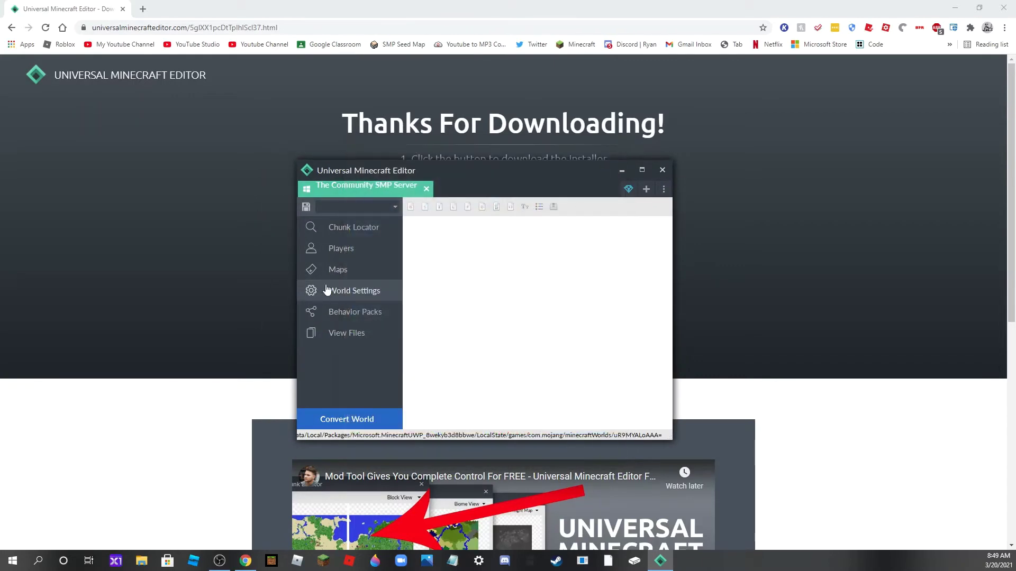
Step: Open the ~local_player data from the world's list of players
click(349, 250)
scroll(344, 303, down, 6)
scroll(361, 313, down, 8)
scroll(369, 293, down, 6)
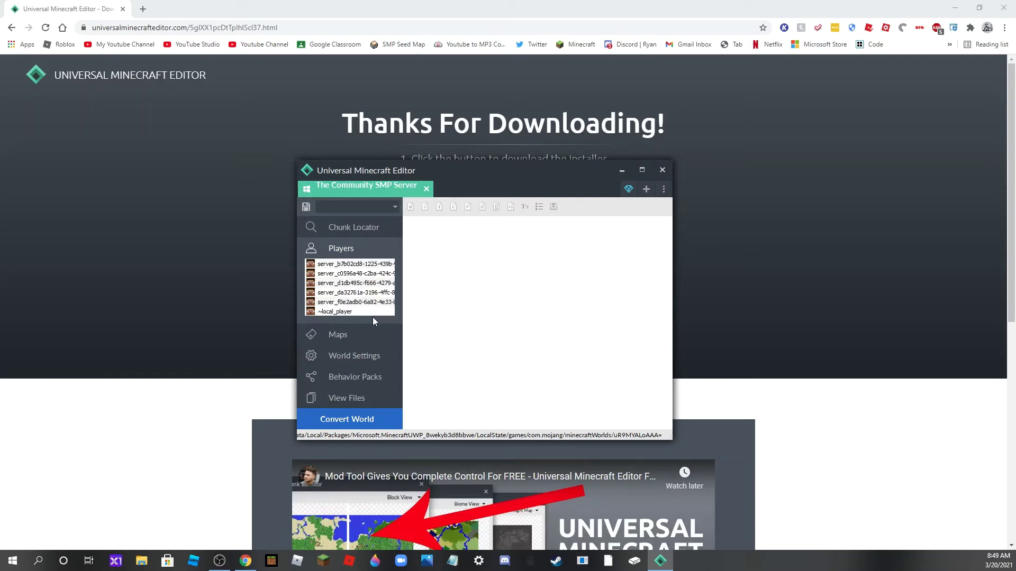
click(351, 312)
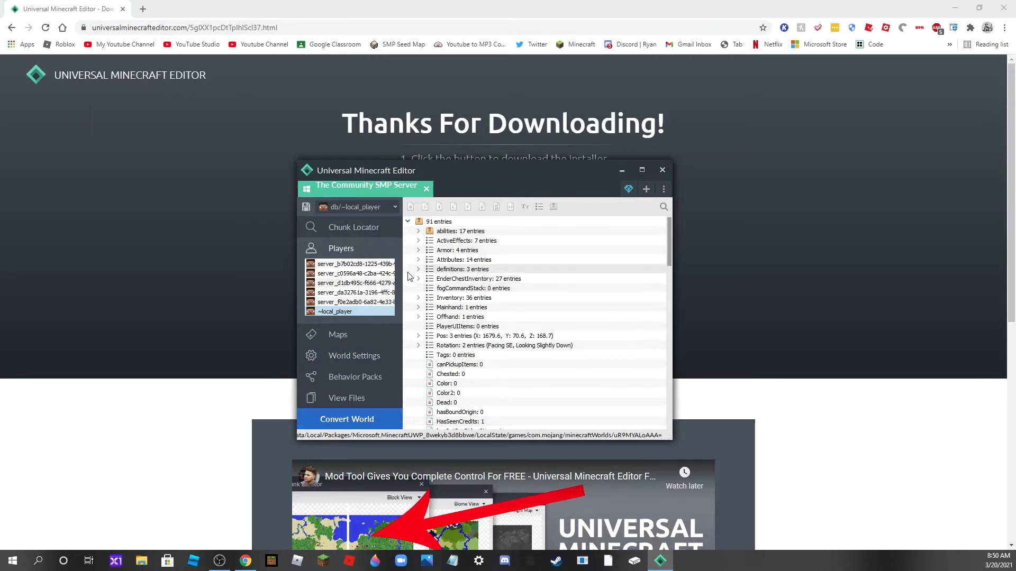
Step: Set the name of the item in slot 2 of the player's Inventory to minecraft:barrier
click(419, 298)
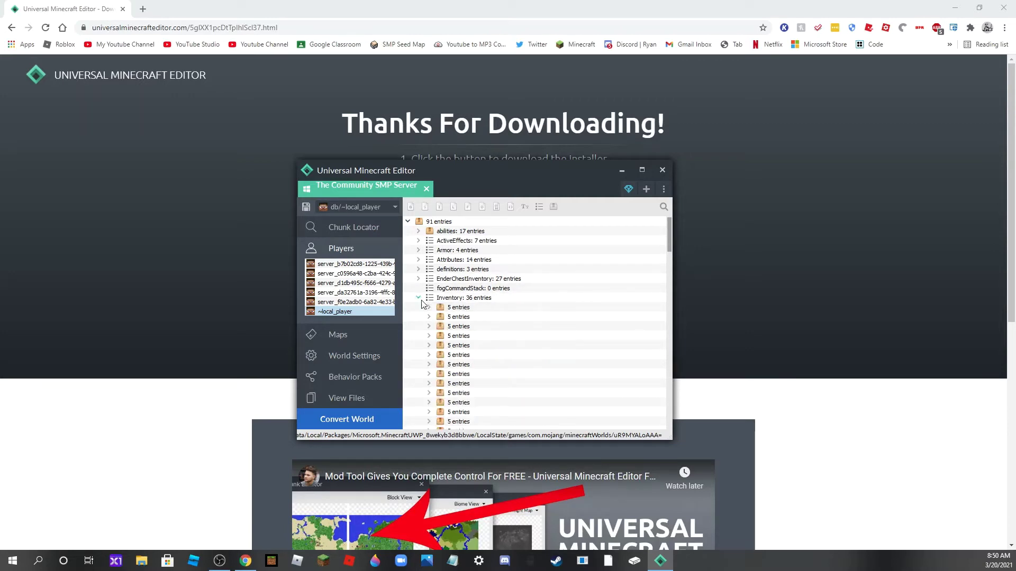
click(429, 326)
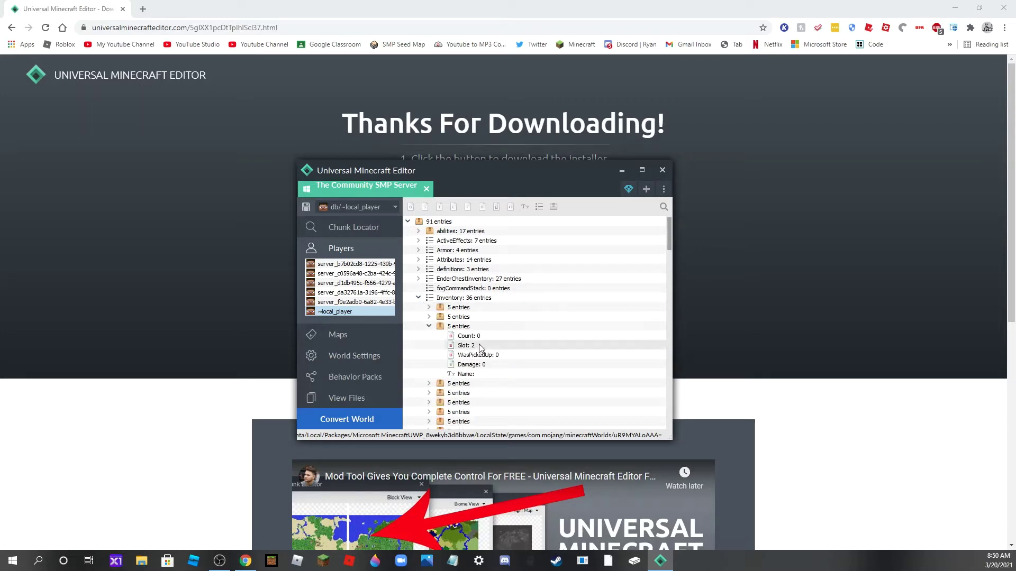
double_click(489, 376)
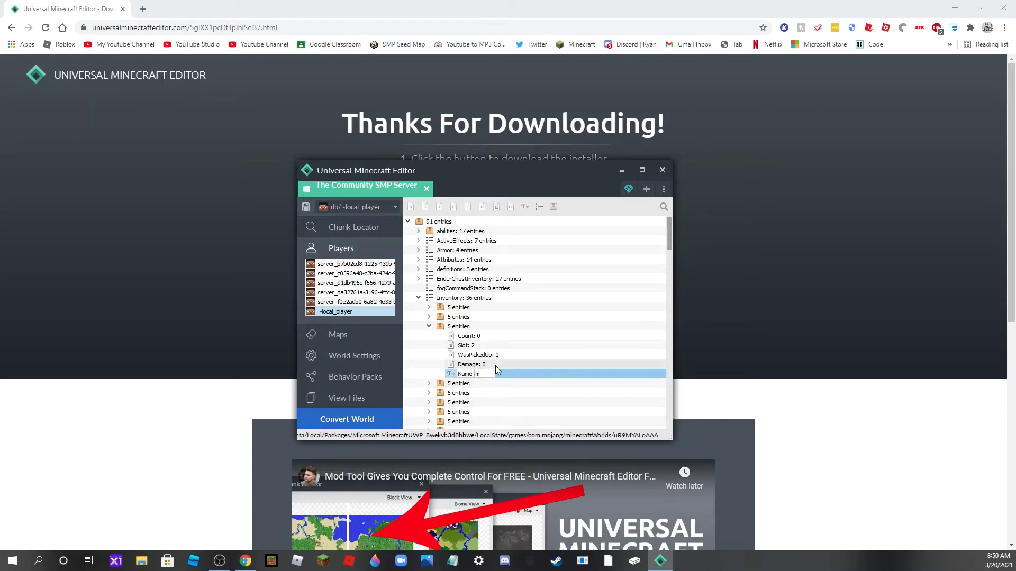
text(minecraft:)
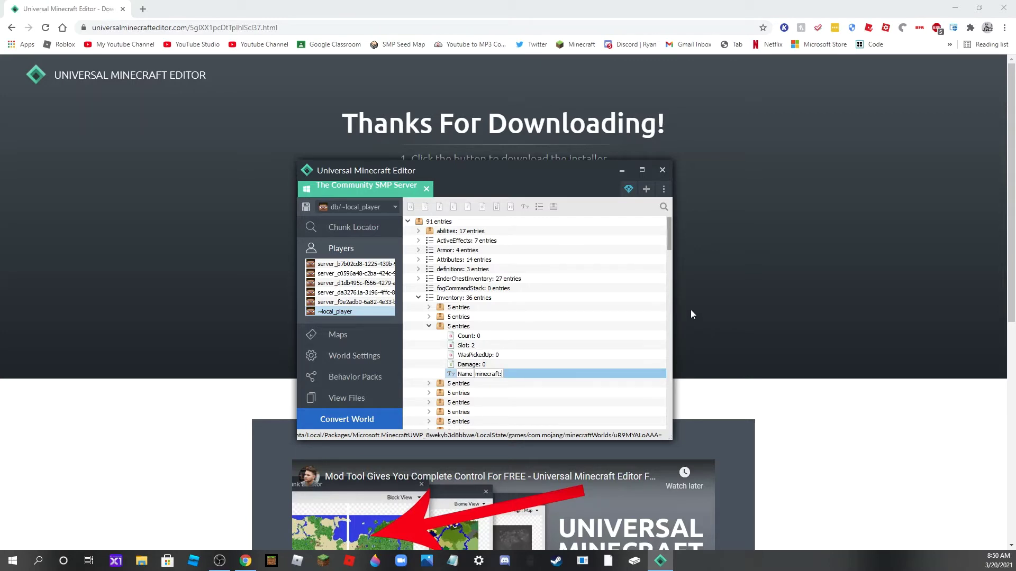
text(a)
key(BackSpace)
text(barrier)
key(Return)
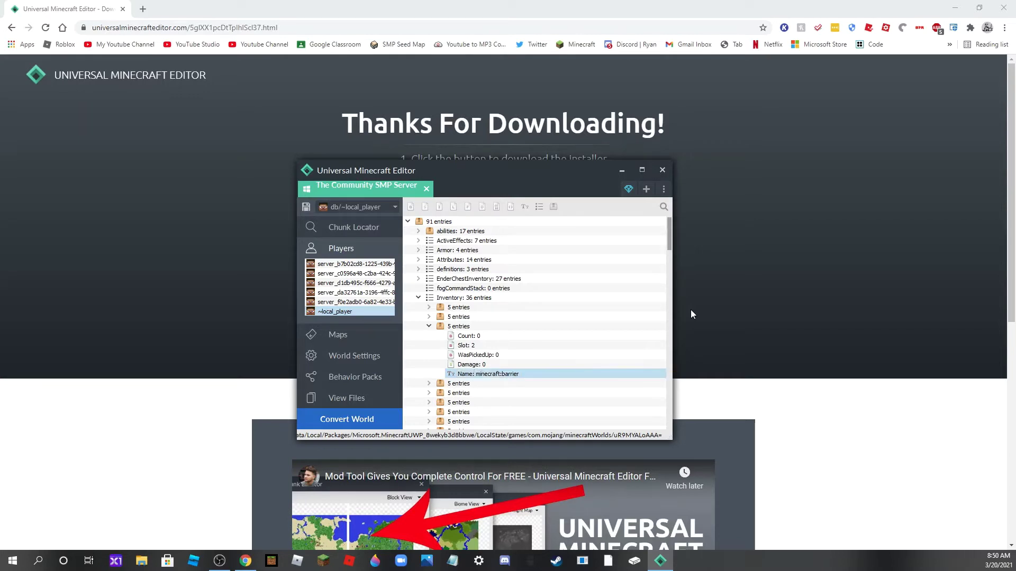
Step: Set the count of the barrier item in inventory slot 2 to 64 and collapse its entry
double_click(514, 338)
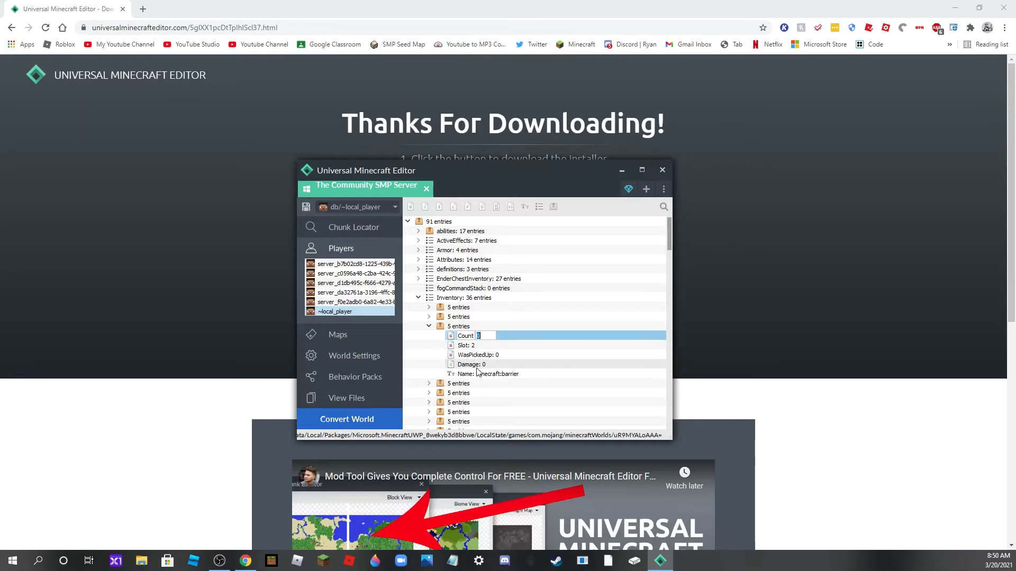
text(64)
key(Return)
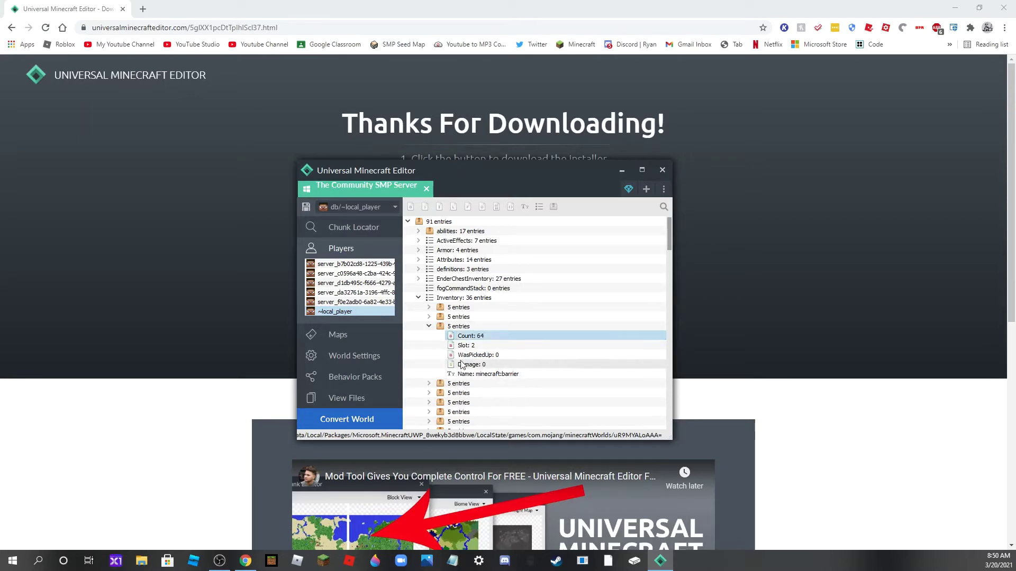
click(428, 327)
Step: Set the name of the item in inventory slot 3 to minecraft:shulker_box
click(428, 335)
double_click(498, 383)
text(minecraft:sh)
key(BackSpace)
text(lker_box)
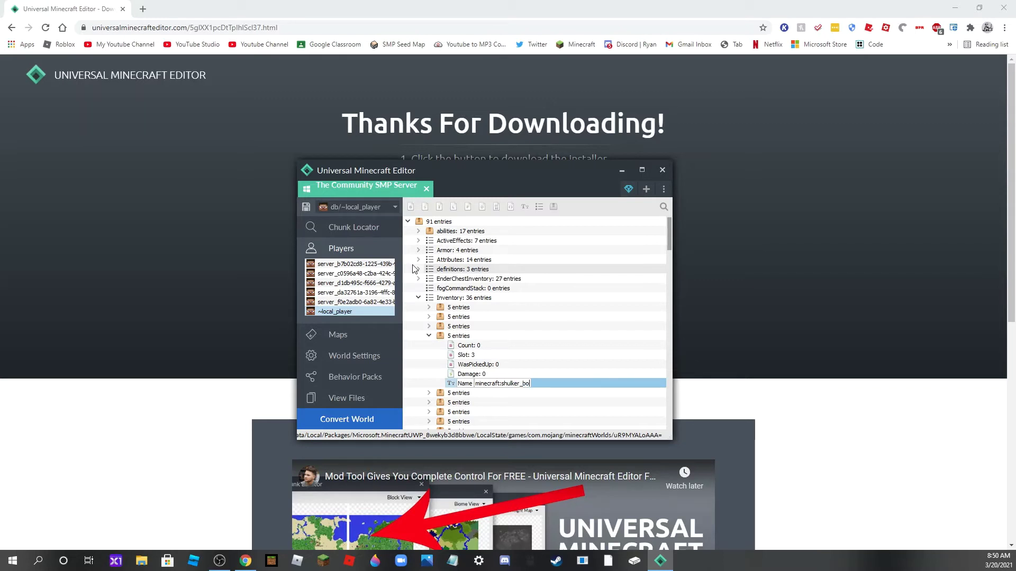
key(Return)
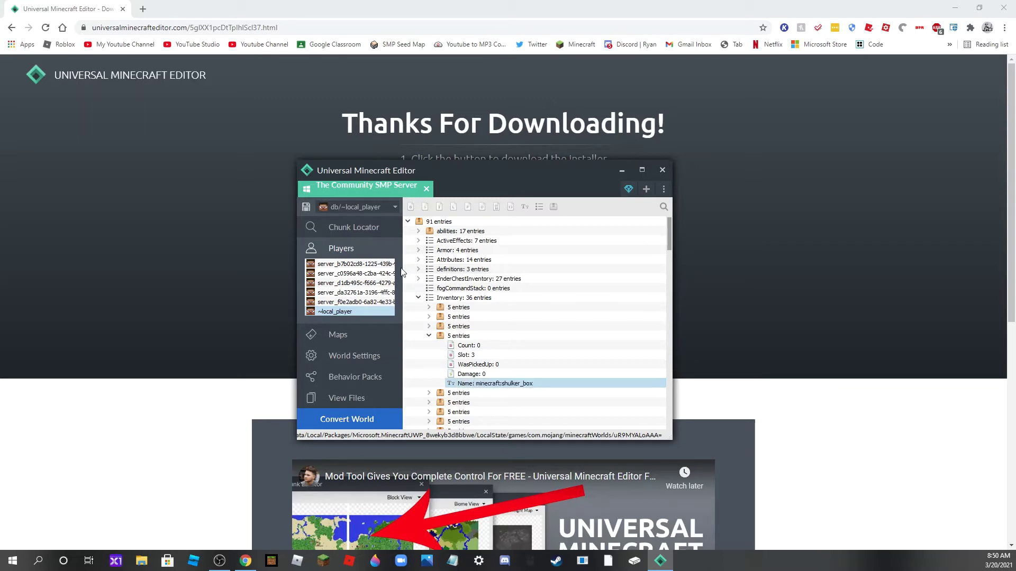
Step: Set the count of the shulker box in inventory slot 3 to 1 and collapse its entry
double_click(465, 345)
text(64)
key(BackSpace)
key(BackSpace)
text(1)
key(Return)
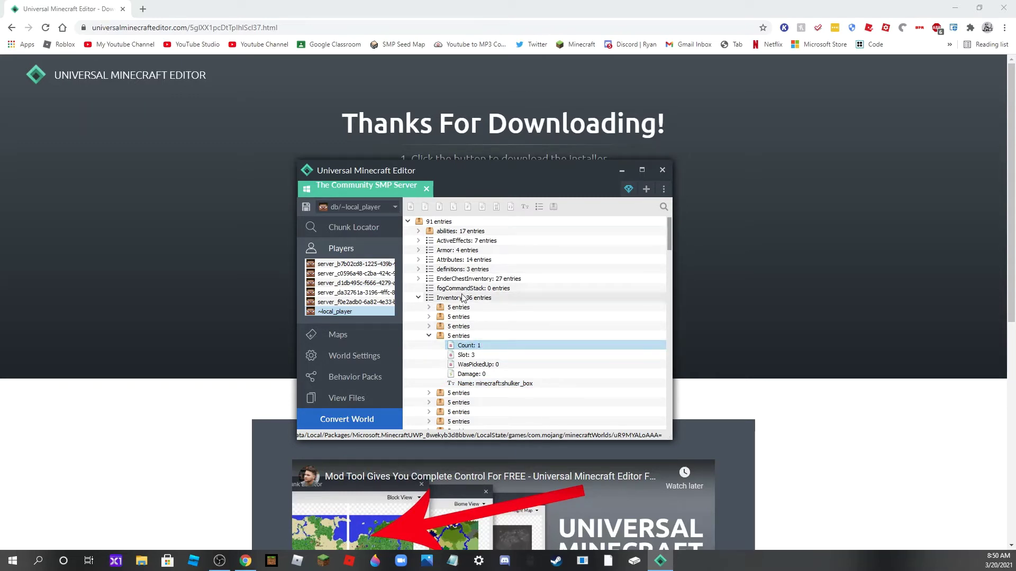
scroll(480, 330, down, 3)
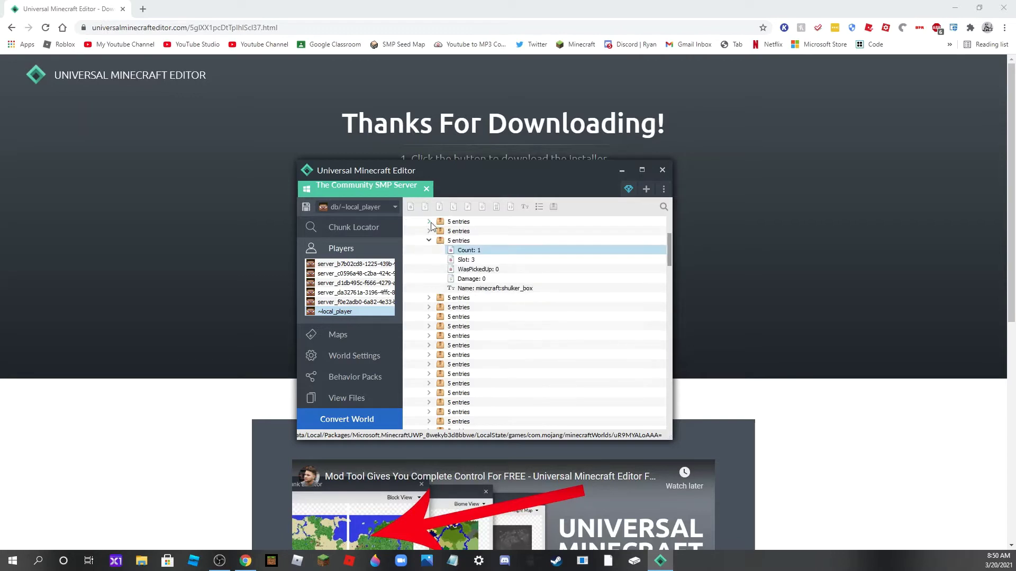
click(429, 240)
click(428, 250)
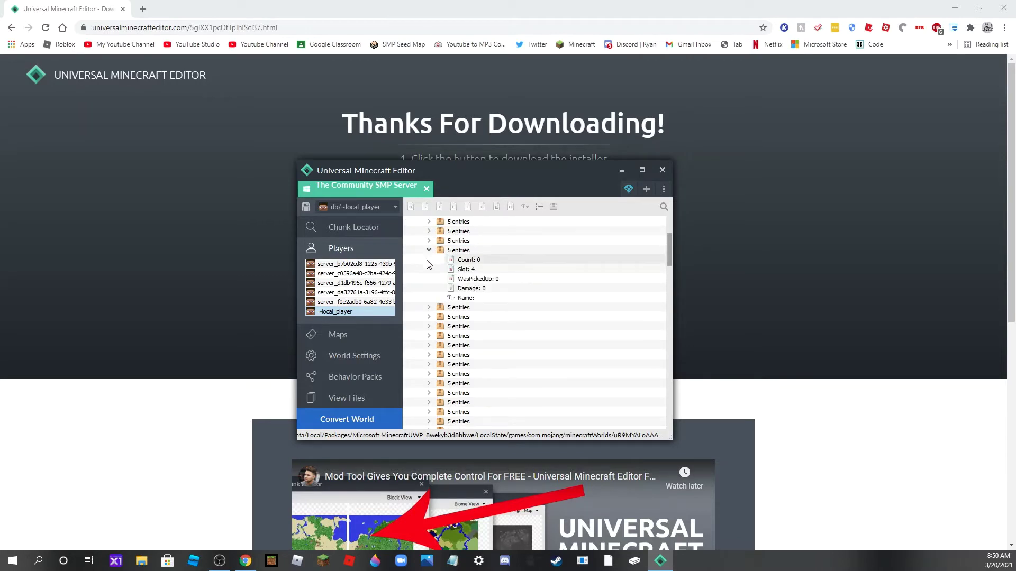
double_click(476, 260)
text(64)
key(Return)
click(500, 293)
double_click(500, 296)
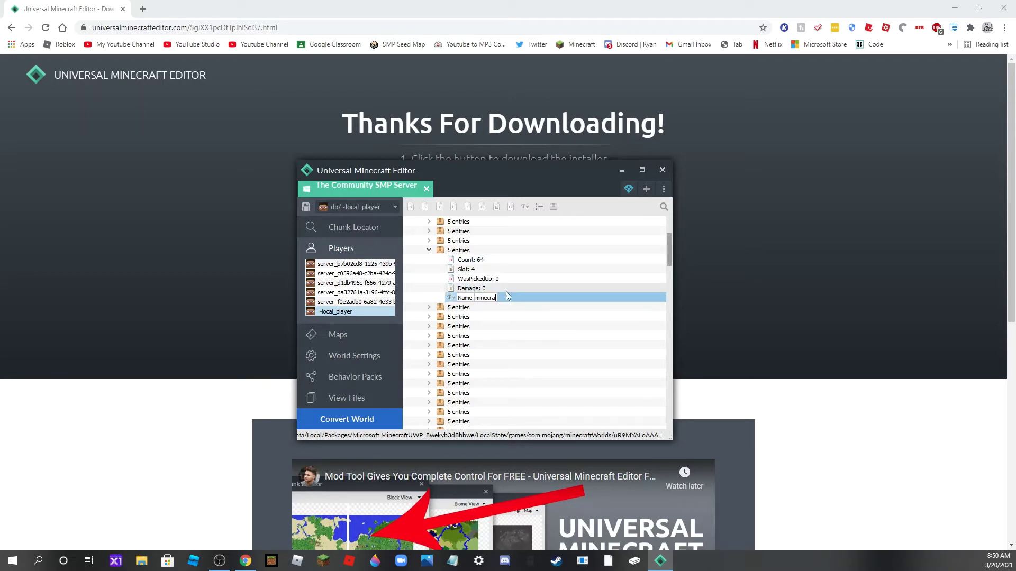
text(minecraft:fi)
key(Escape)
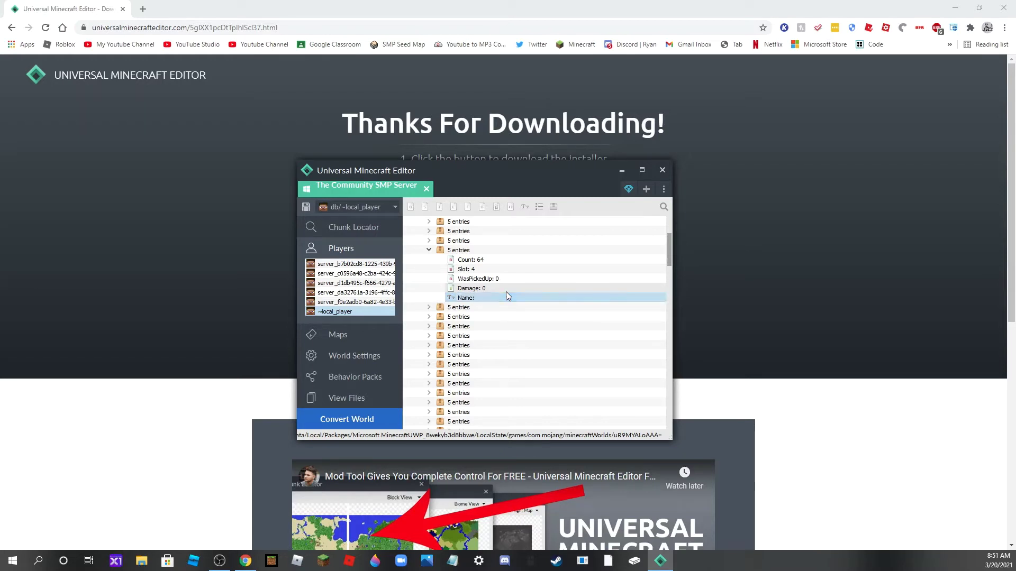
double_click(467, 260)
text(0)
key(Return)
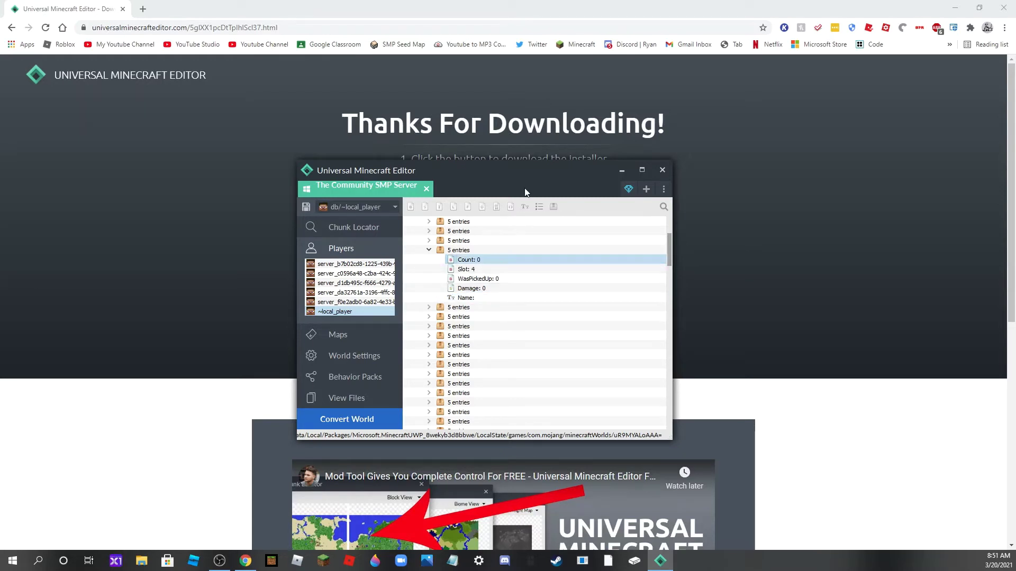
click(428, 250)
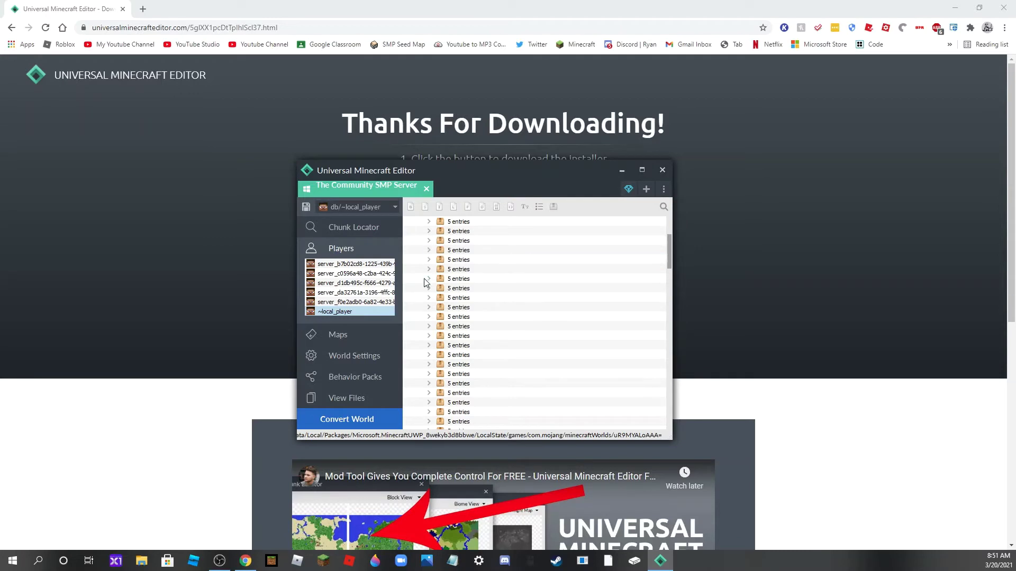
Step: Open the world settings of the loaded world and go through the level.dat entries down to the level name
scroll(428, 325, down, 3)
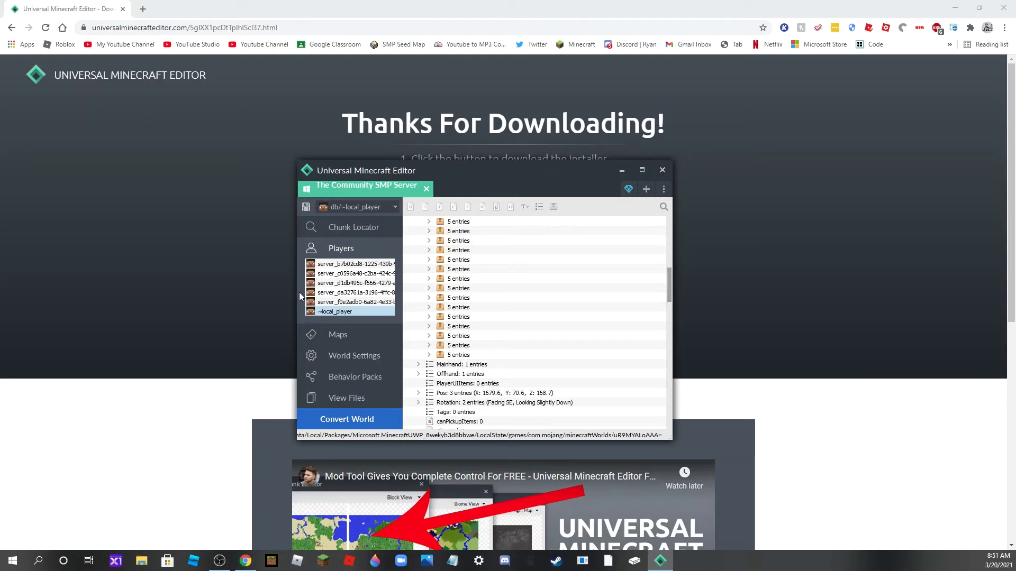
click(312, 358)
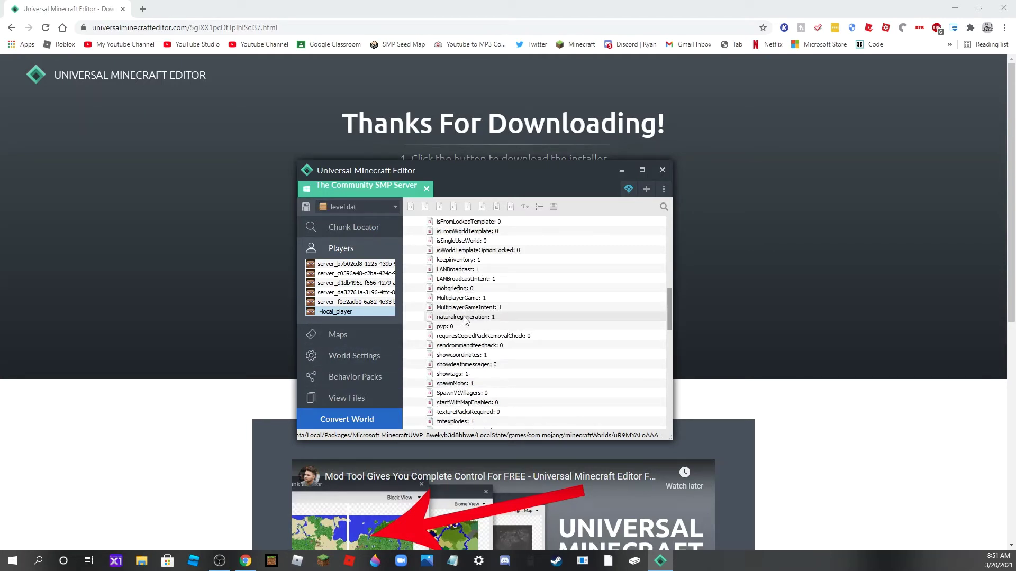
scroll(465, 320, down, 3)
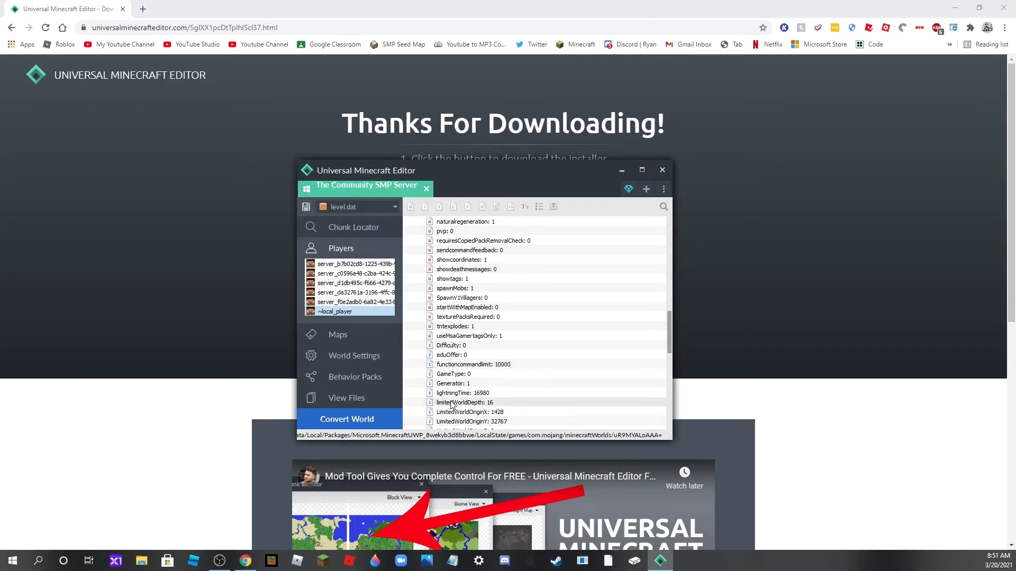
scroll(455, 359, down, 3)
scroll(454, 359, down, 5)
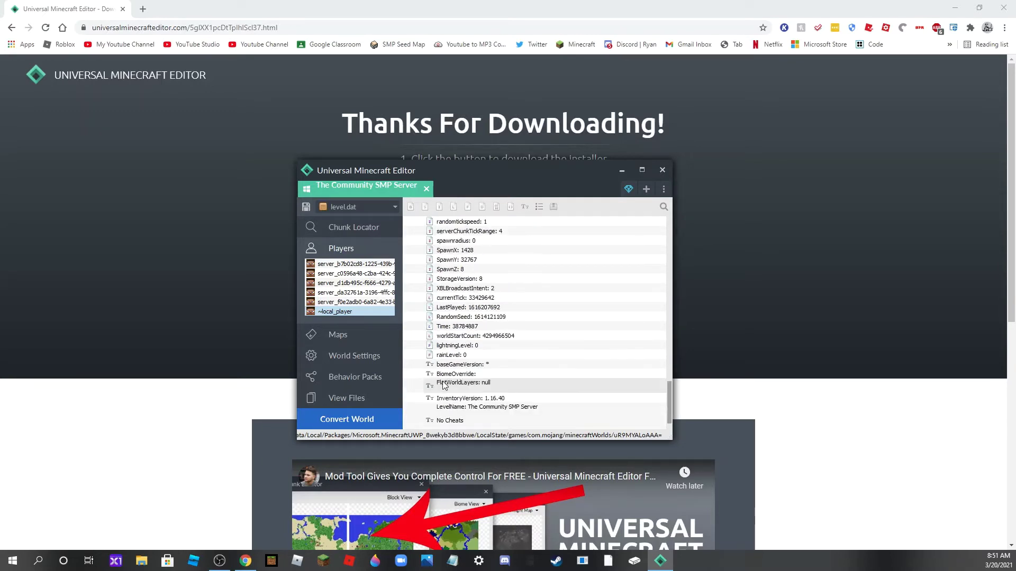
Step: Set the LevelName entry in the world settings to "The Community SMP Server" on a single line
double_click(539, 407)
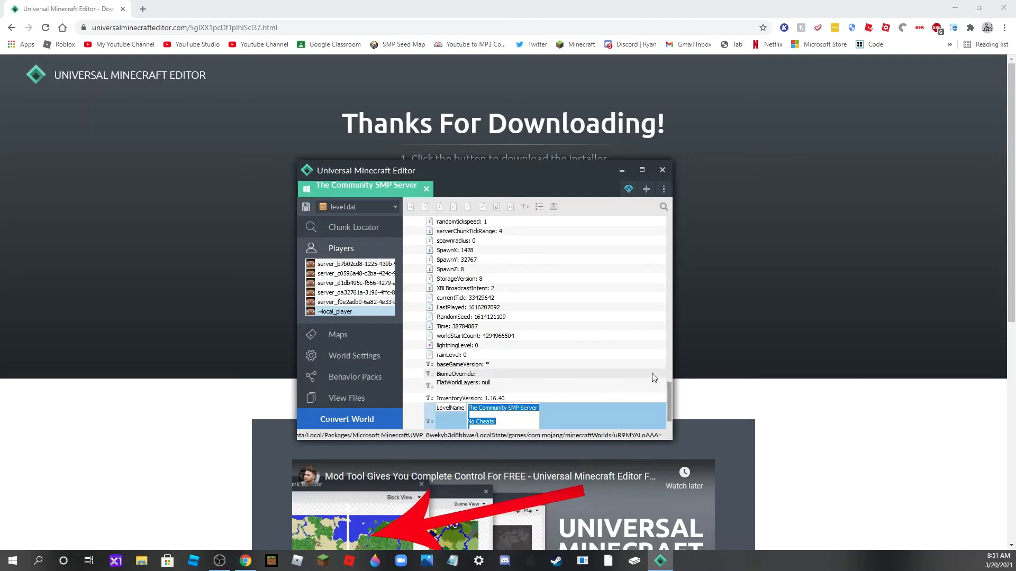
text(T)
text(he Comm)
text(unity Server)
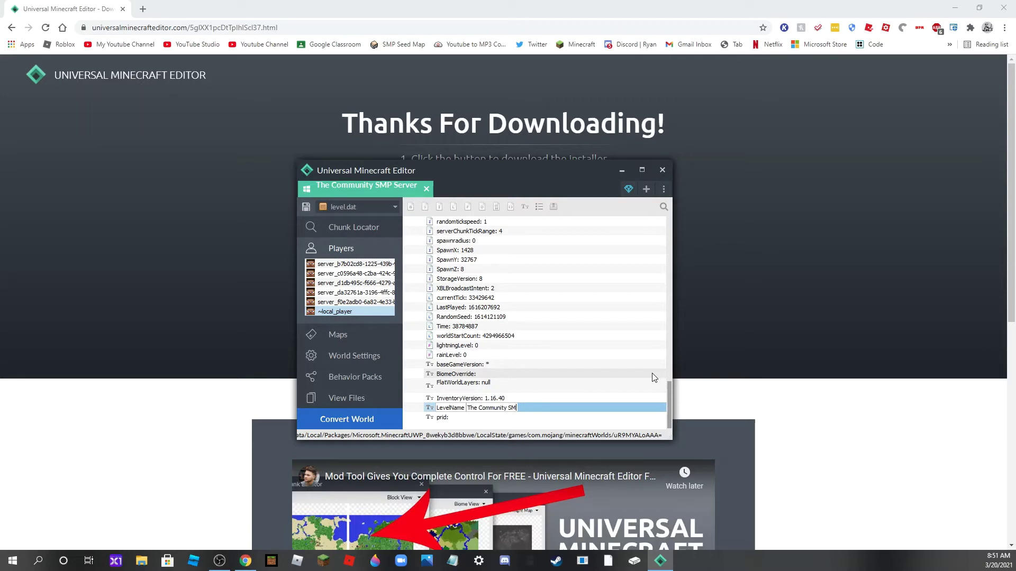
text(erv)
key(Return)
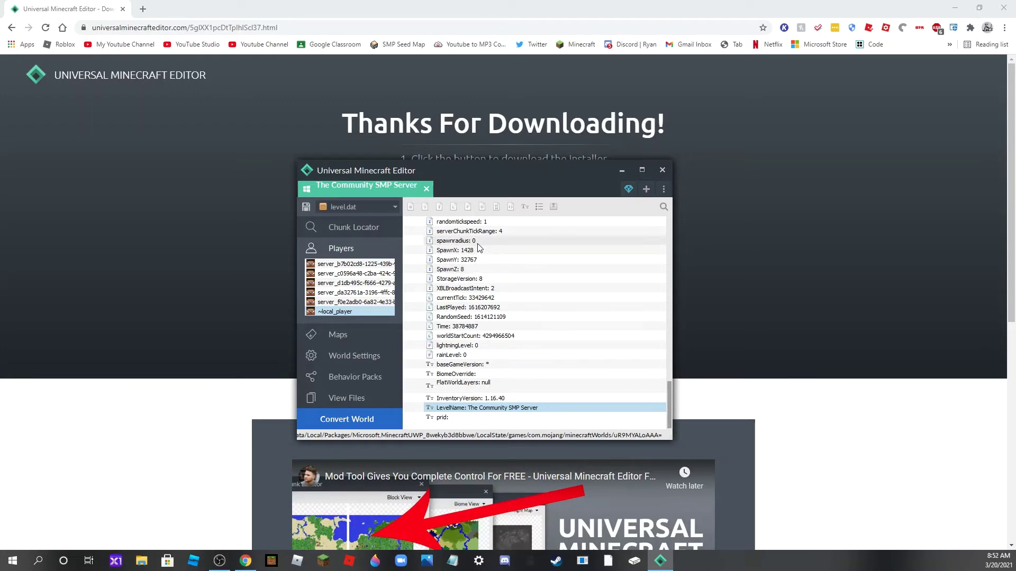
Step: Examine the randomtickspeed entry, the LimitedWorldOrigin X, Y and Z coordinates, and the limitedWorldWidth entry in the world settings
scroll(477, 257, up, 3)
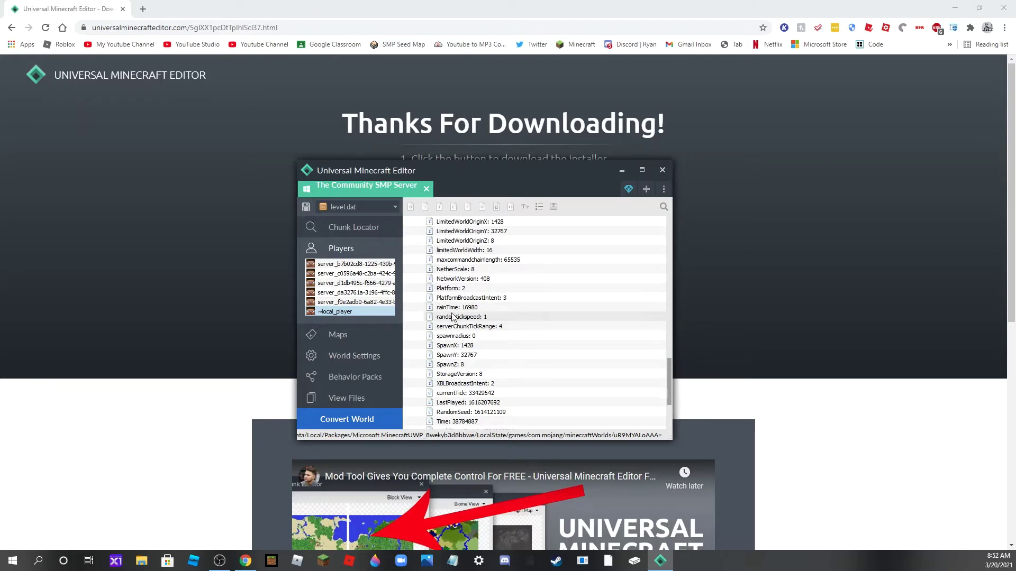
click(496, 318)
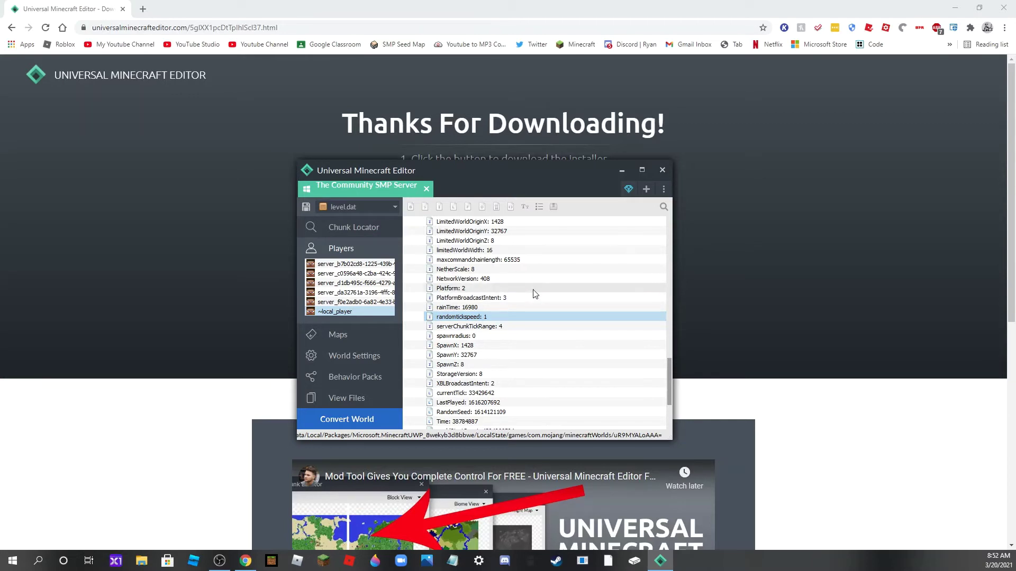
scroll(517, 238, up, 3)
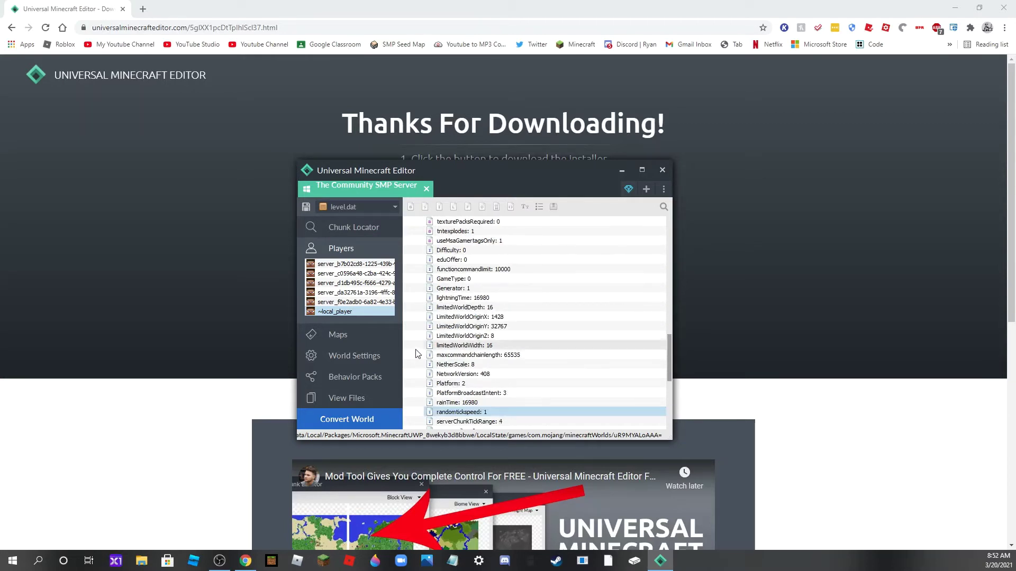
click(451, 316)
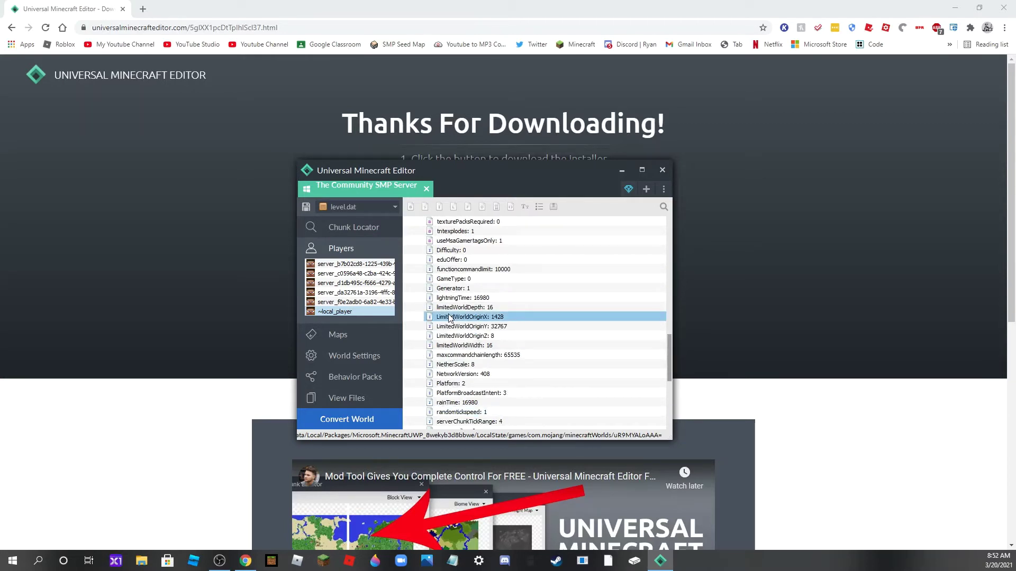
click(504, 336)
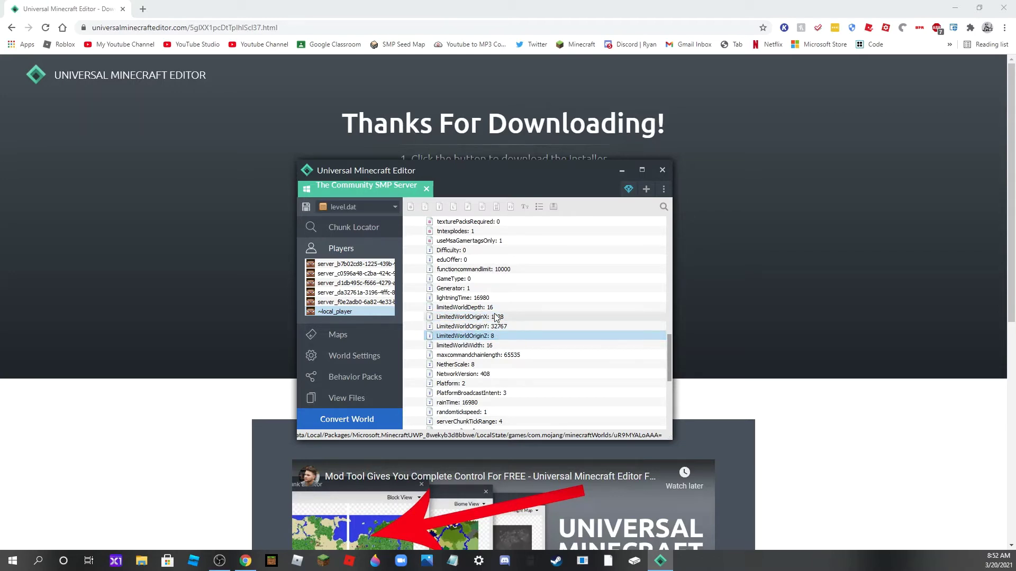
key(Up)
key(Up)
key(Down)
key(Down)
key(Up)
key(Up)
key(Down)
key(Down)
key(Down)
key(Up)
key(Up)
key(Up)
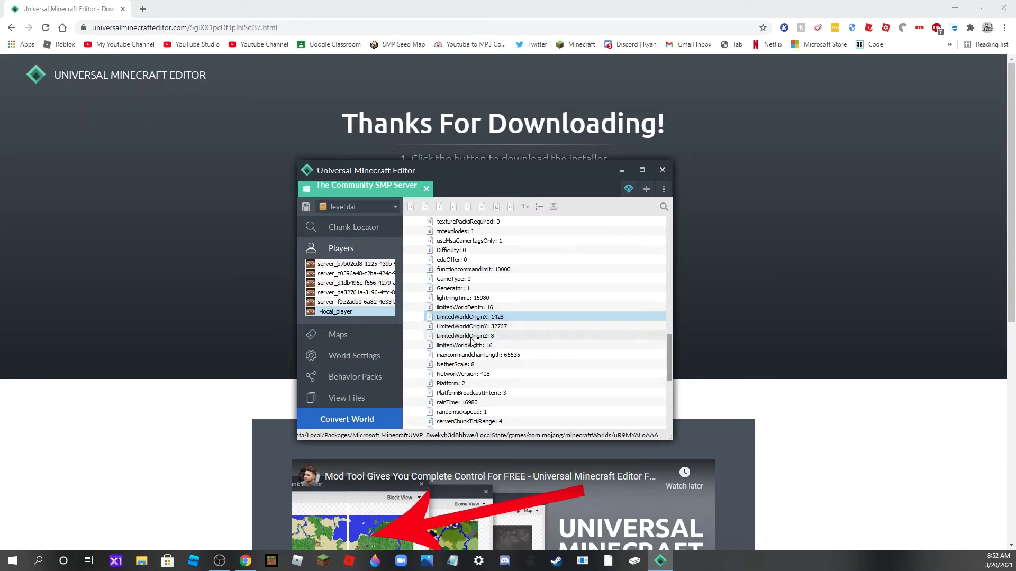
key(Down)
key(Down)
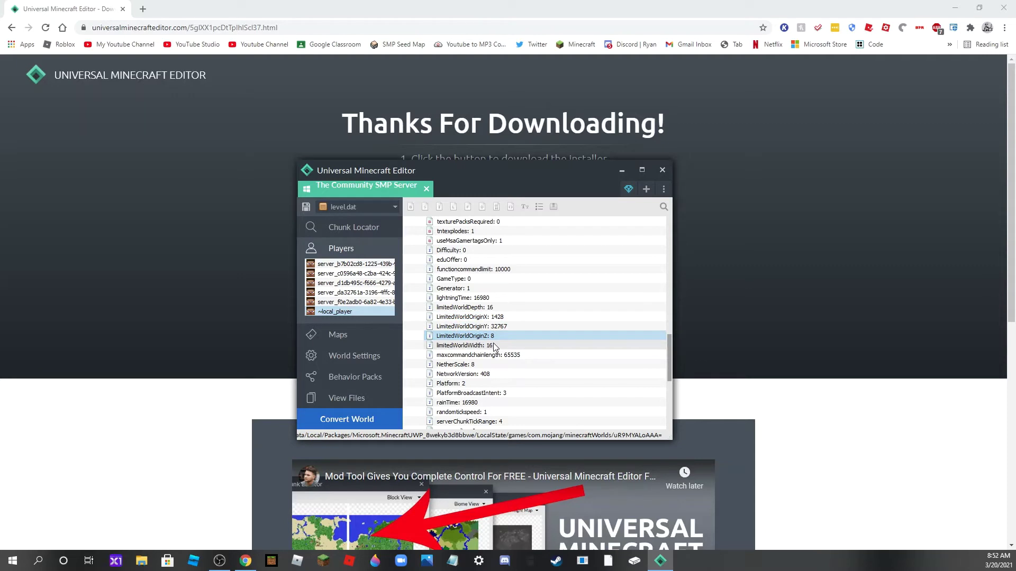
click(494, 346)
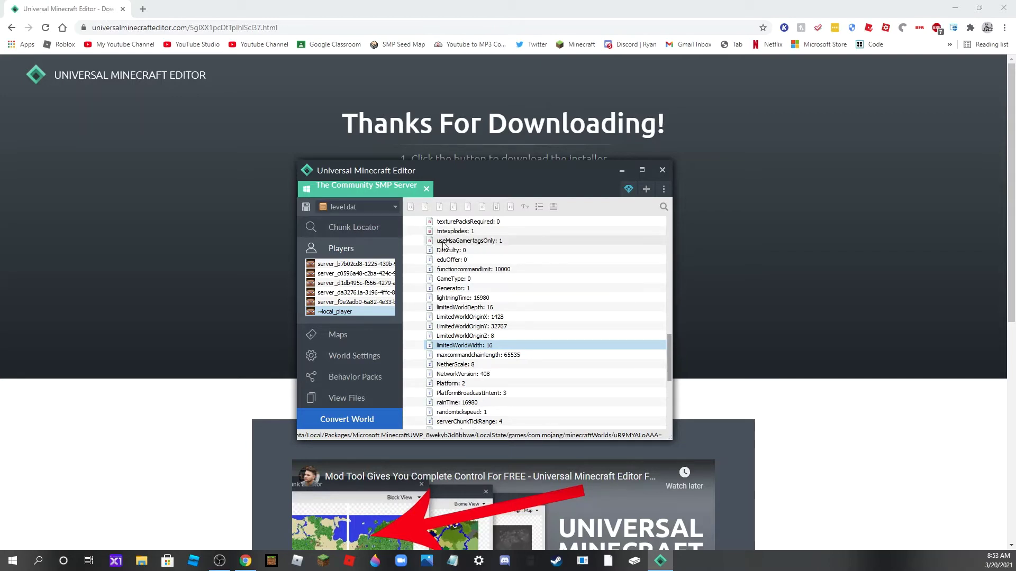
Step: Set the tntexplodes game rule in the world settings to 0
scroll(439, 252, up, 5)
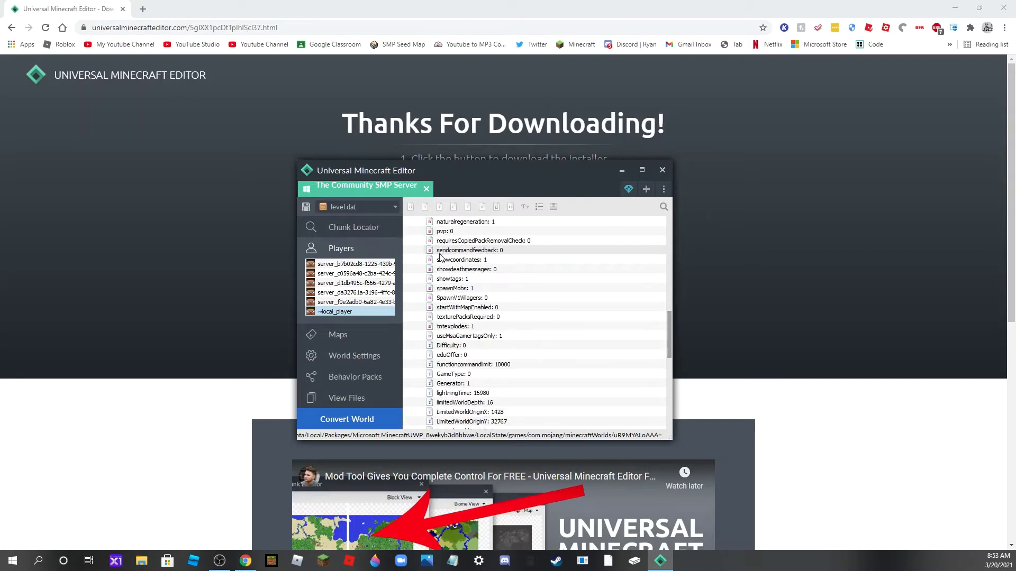
double_click(478, 327)
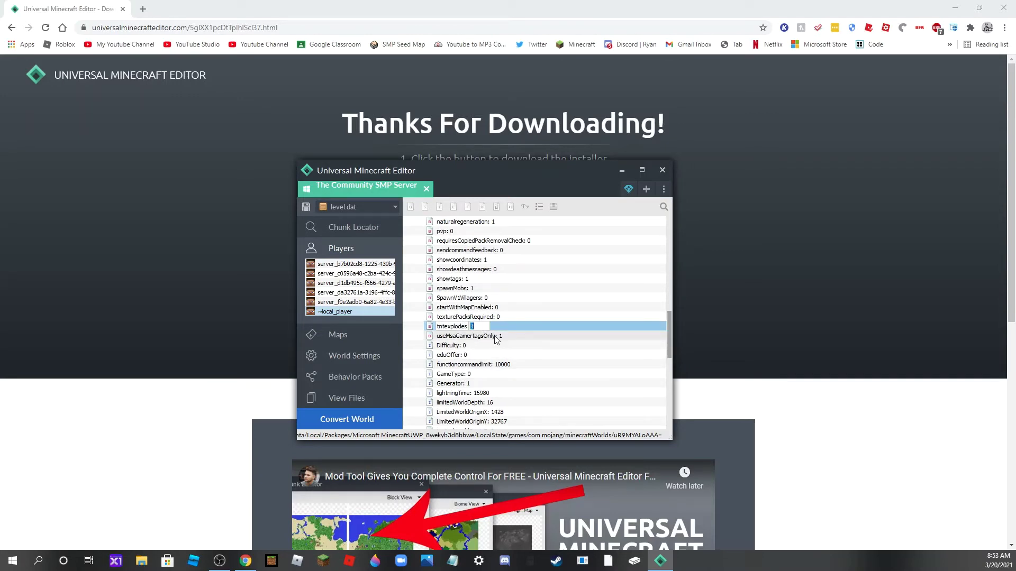
text(0)
key(Return)
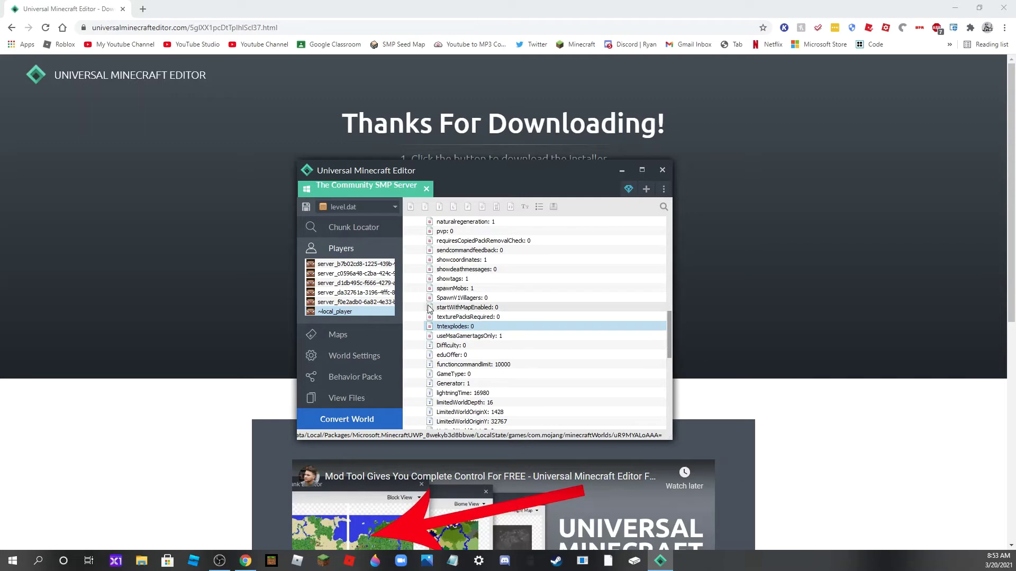
Step: Set the keepinventory game rule in the world settings to 1
scroll(508, 265, up, 7)
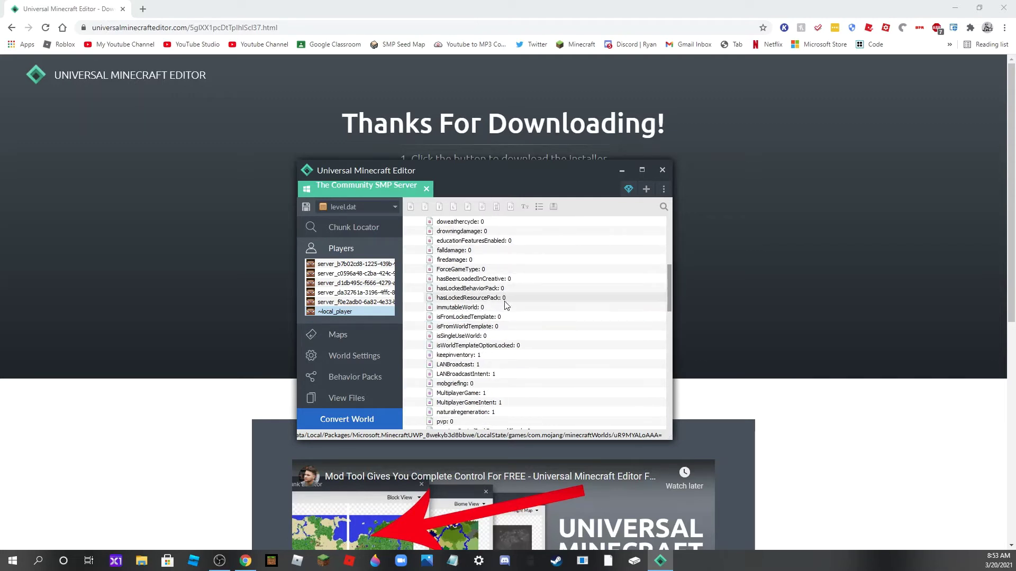
double_click(485, 355)
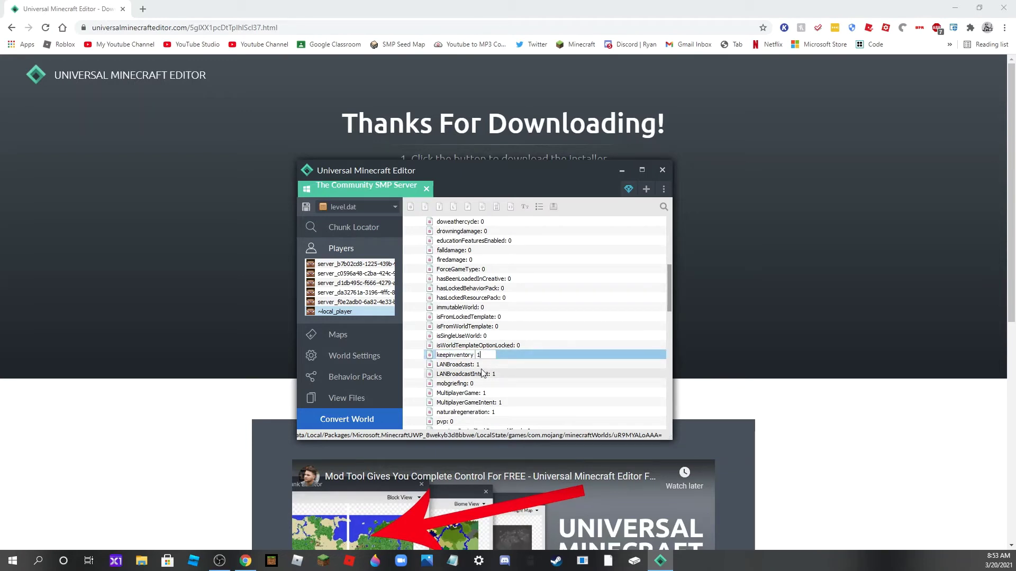
key(Return)
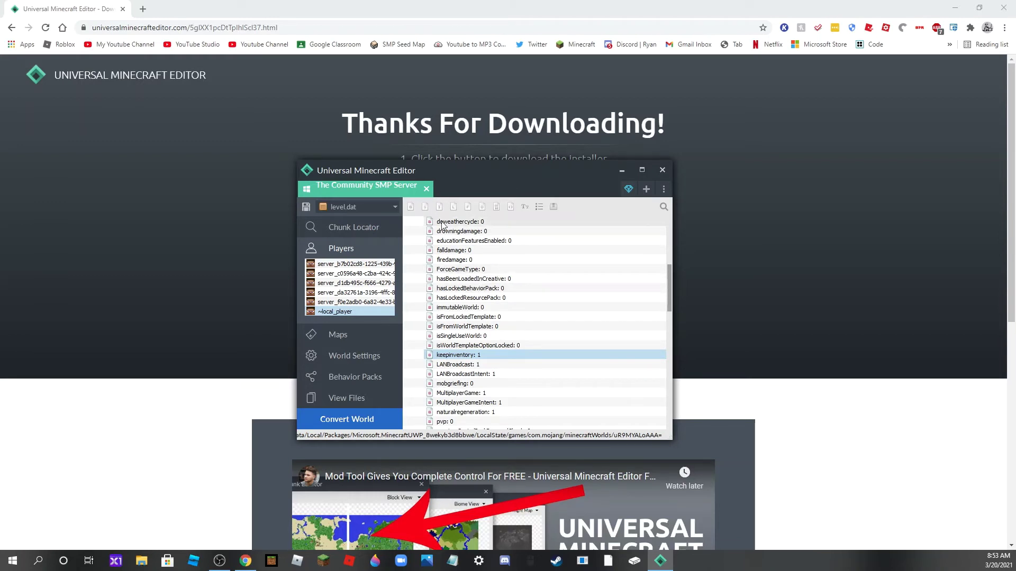
Step: Try to set the commandblocksenabled game rule to 0
scroll(521, 280, up, 2)
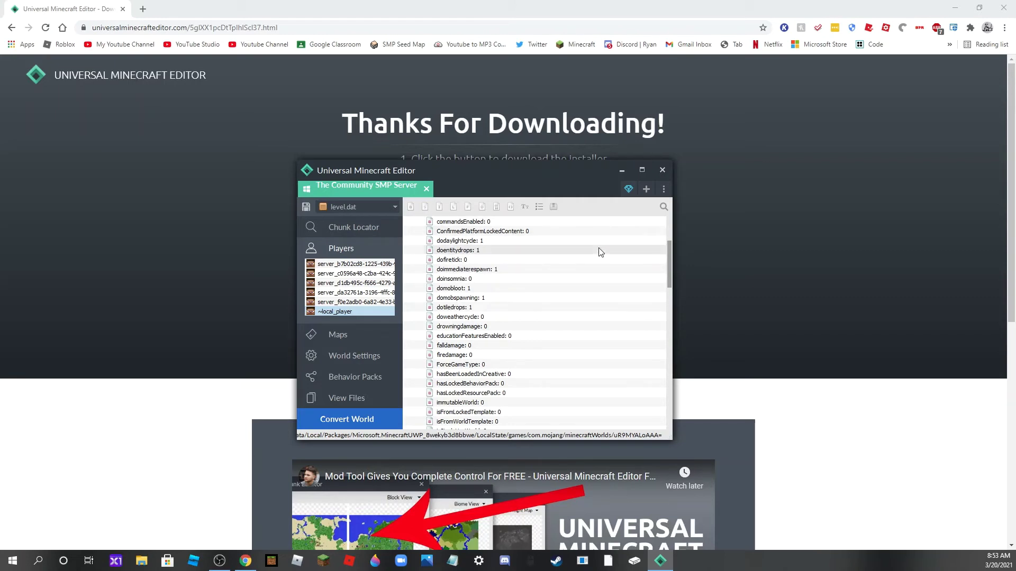
scroll(575, 266, up, 3)
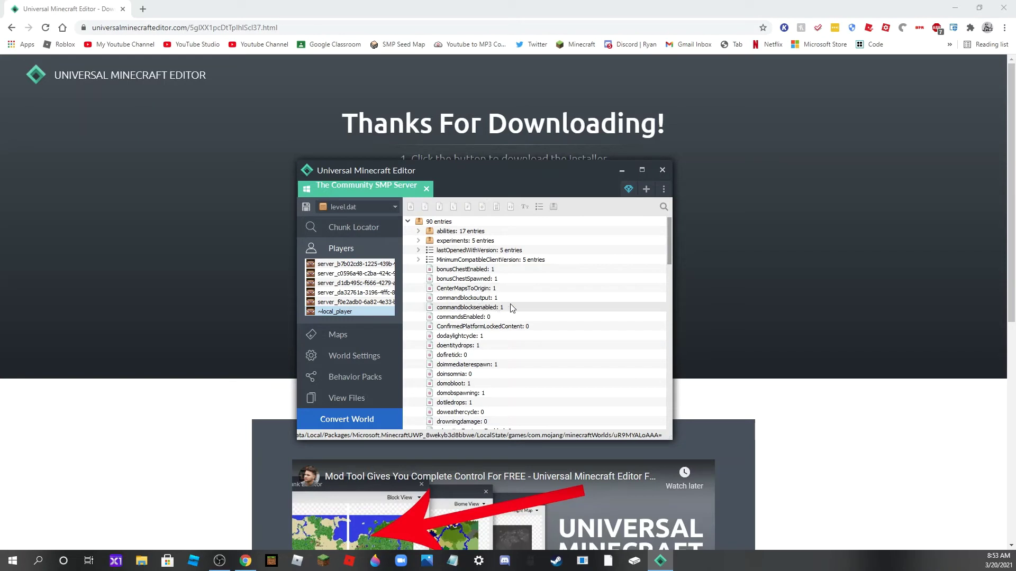
click(506, 309)
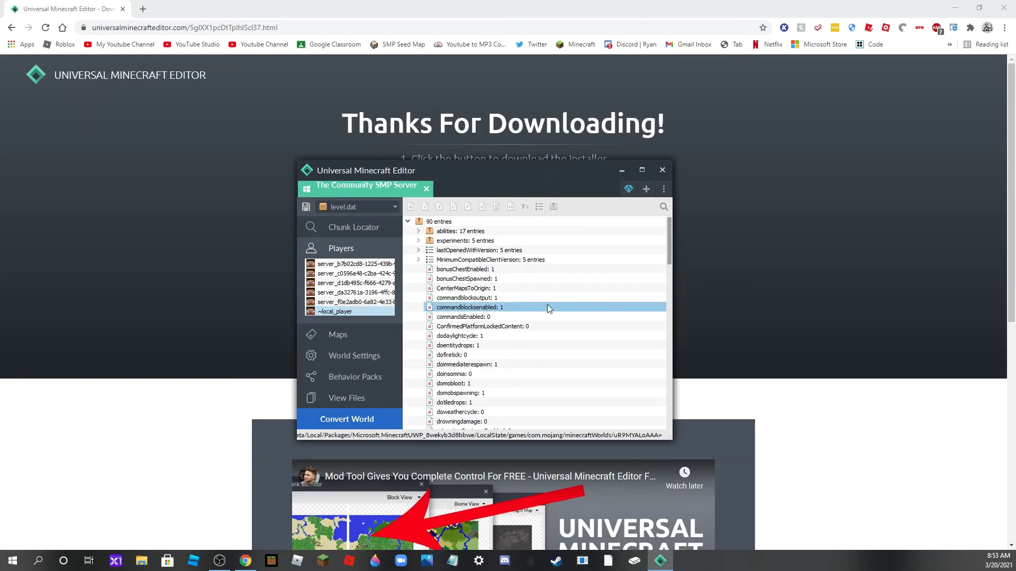
double_click(545, 305)
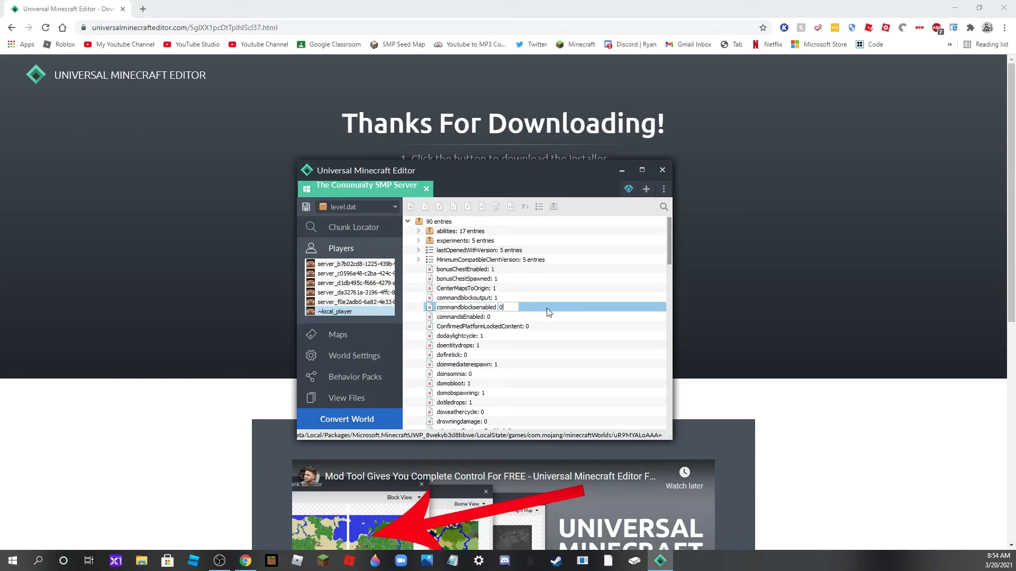
key(Return)
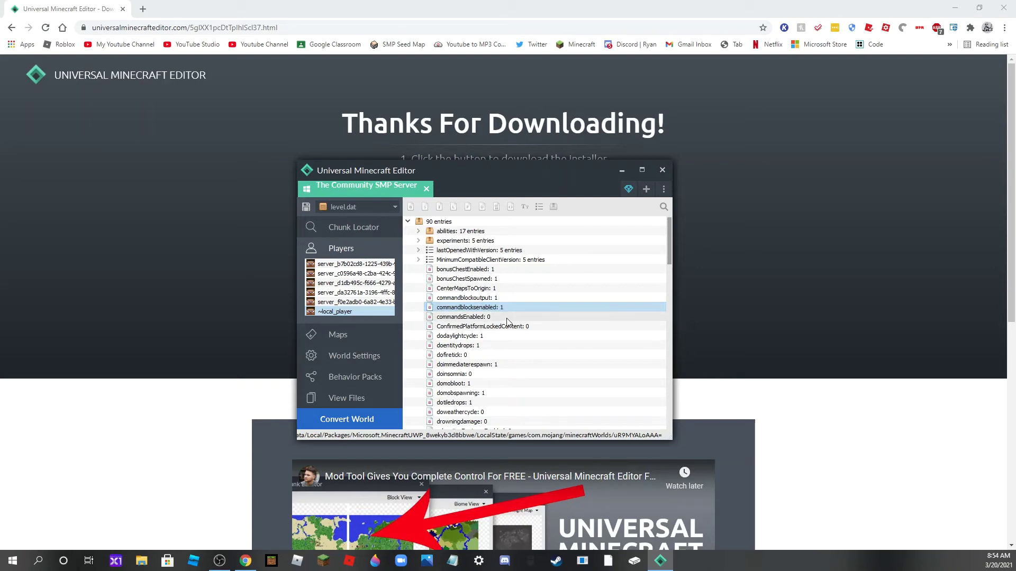
Step: Examine the commandsEnabled setting and the contents of the MinimumCompatibleClientVersion, experiments and abilities groups, collapsing each group again
click(490, 318)
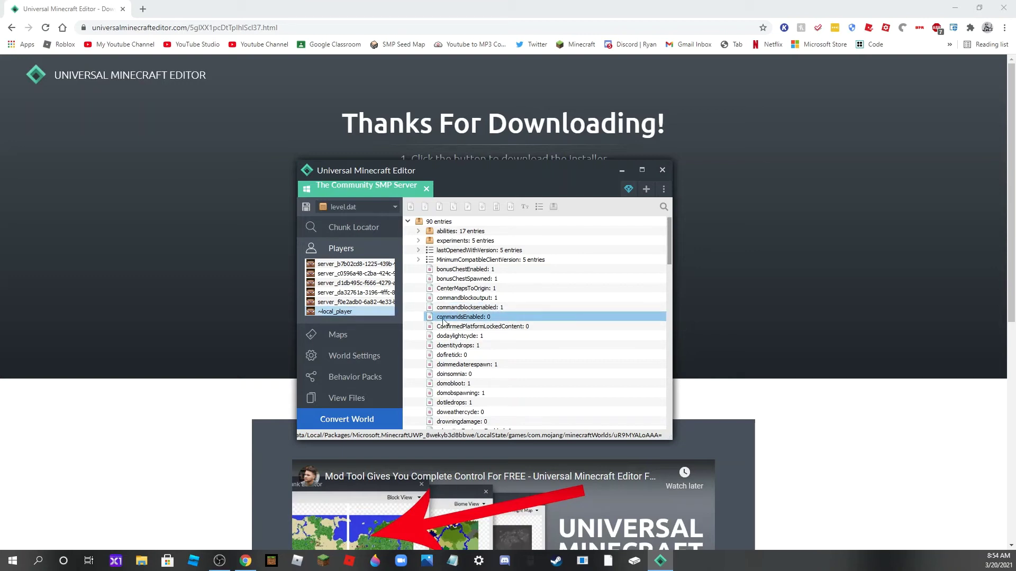
click(498, 323)
click(482, 317)
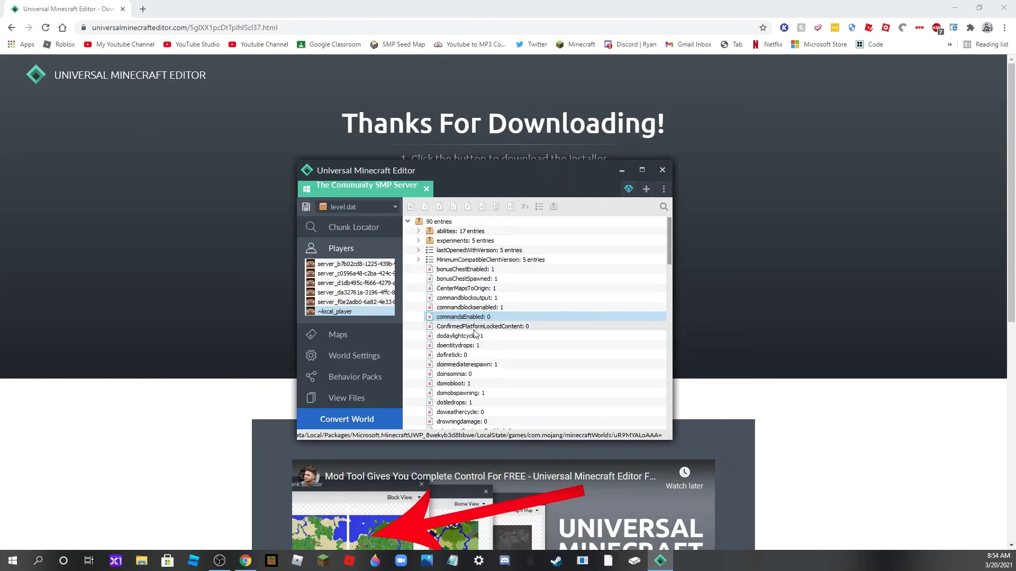
click(418, 259)
click(418, 260)
click(418, 260)
click(418, 260)
click(418, 240)
click(418, 241)
click(418, 231)
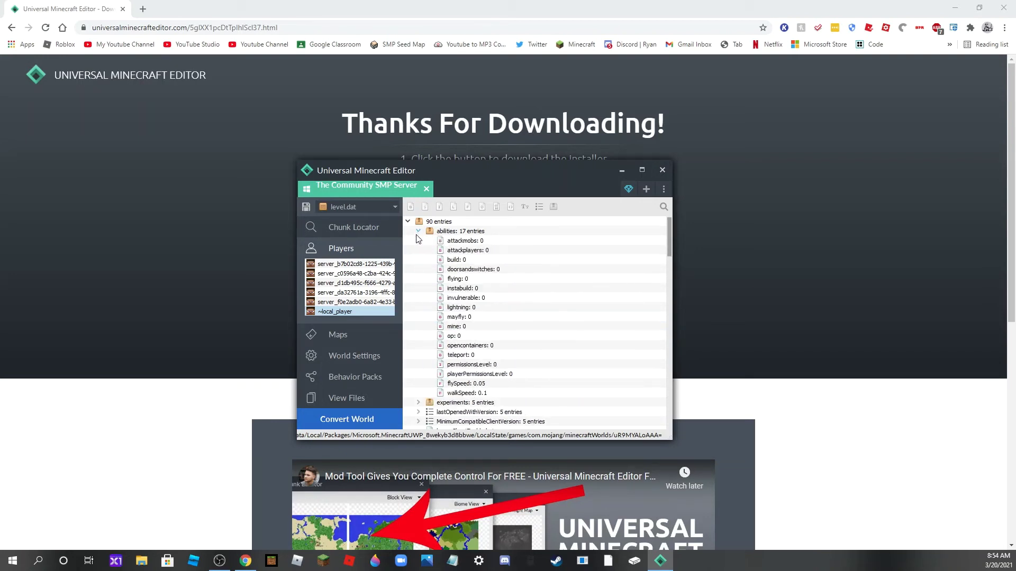
click(418, 231)
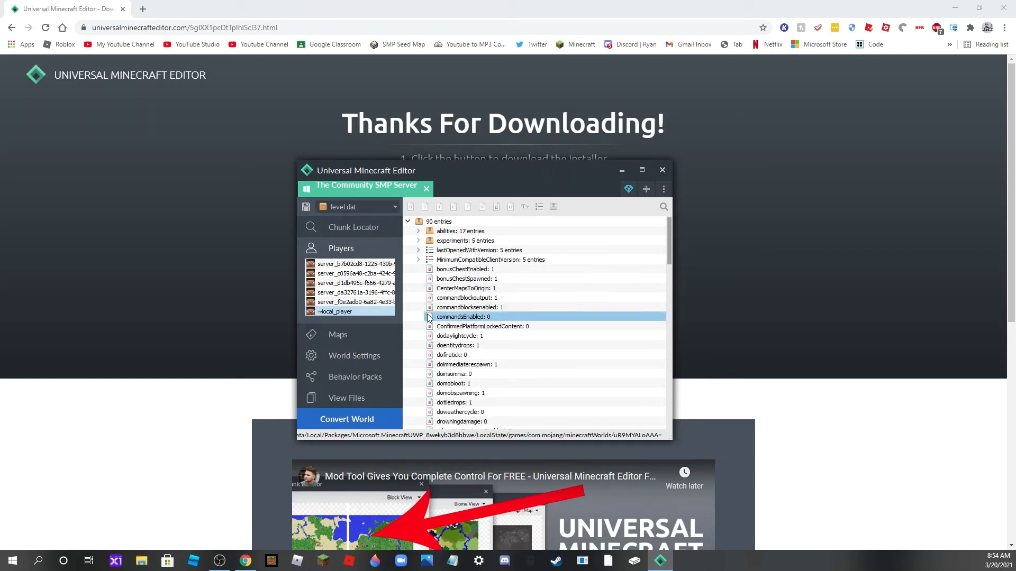
Step: Review the game rules and the commandsEnabled setting, and expand the MinimumCompatibleClientVersion list
scroll(455, 338, down, 10)
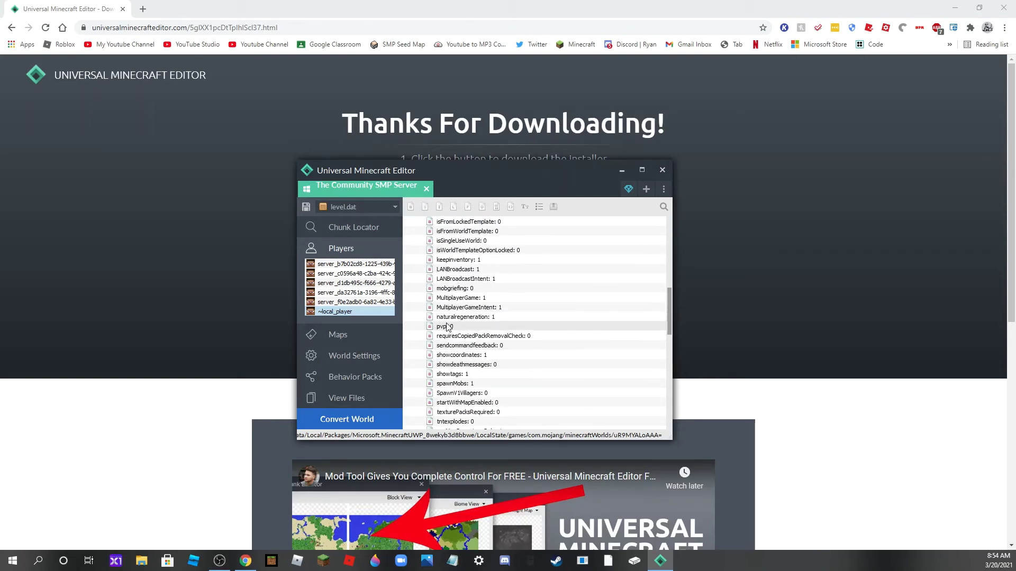
scroll(450, 327, up, 3)
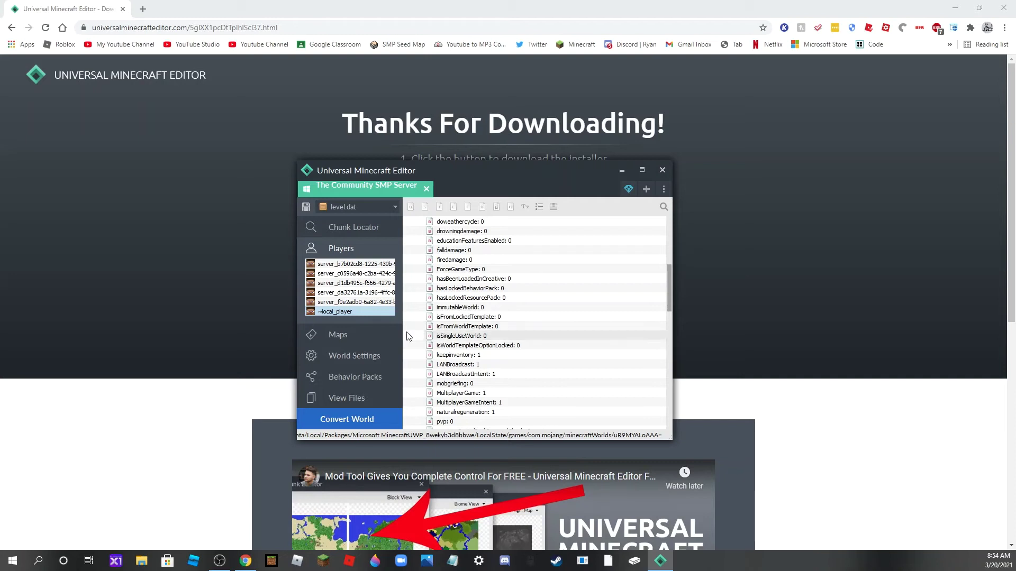
scroll(533, 342, up, 6)
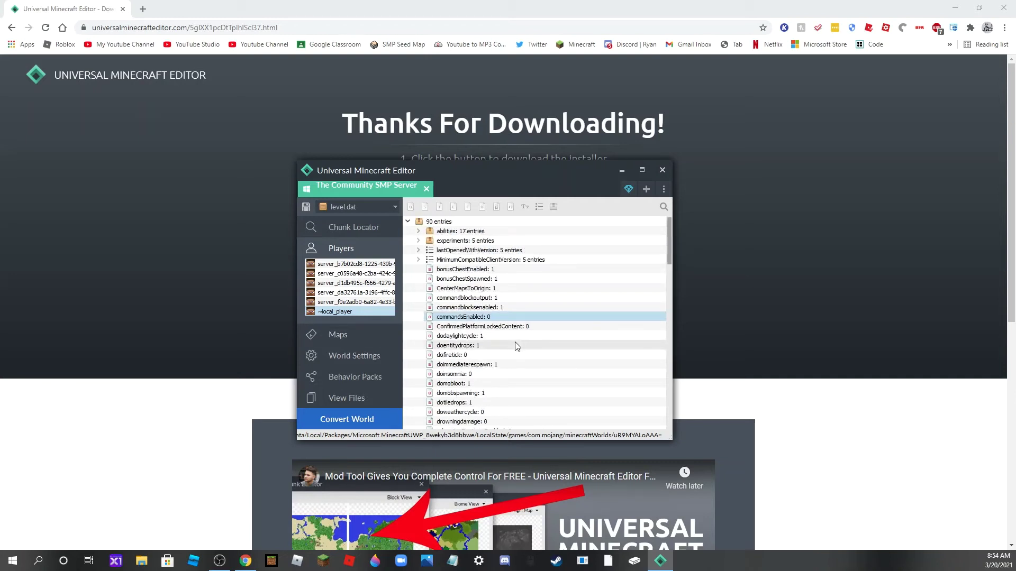
click(510, 316)
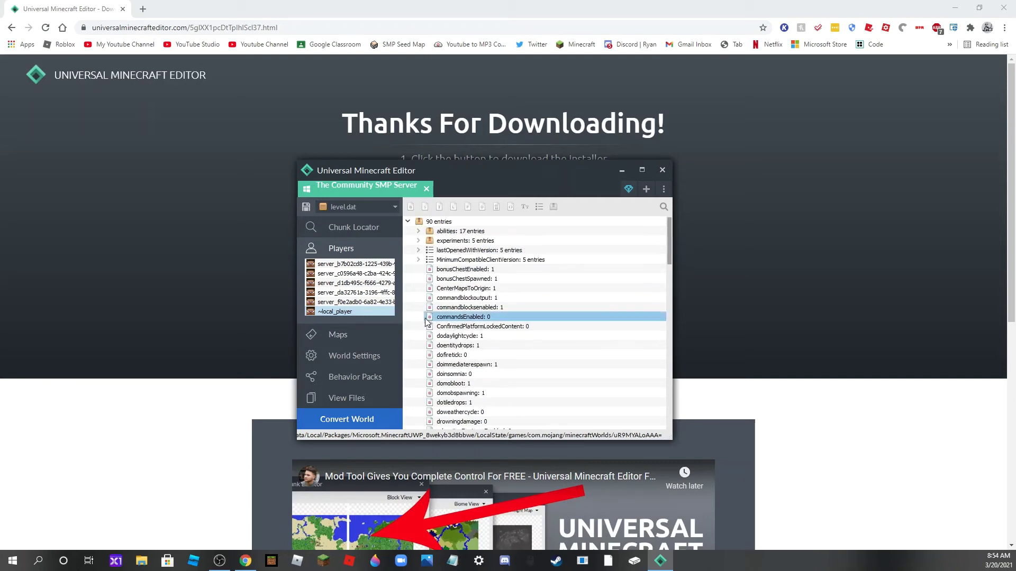
click(418, 261)
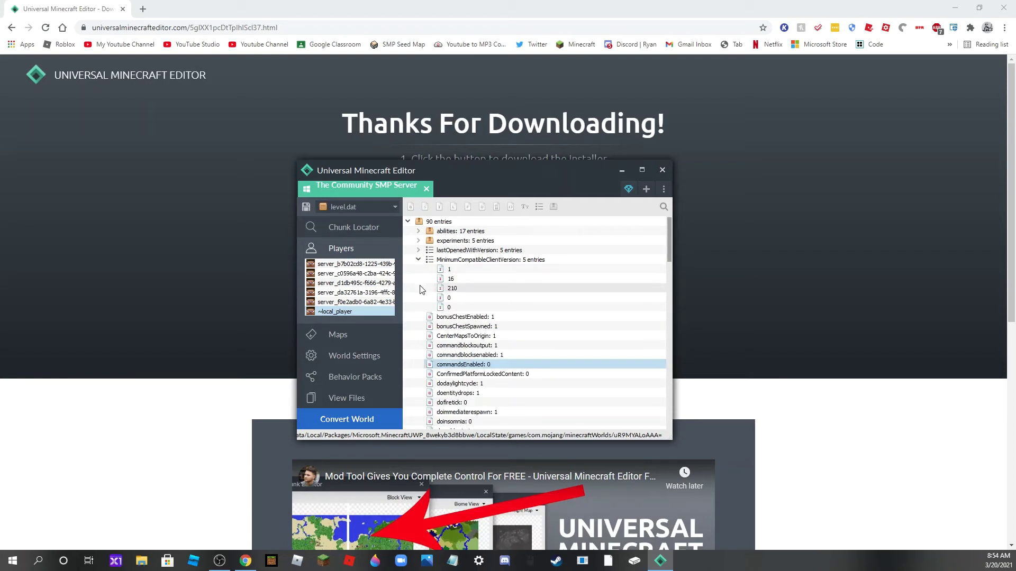
Step: Re-enter 210 as the third value in the MinimumCompatibleClientVersion list
click(459, 276)
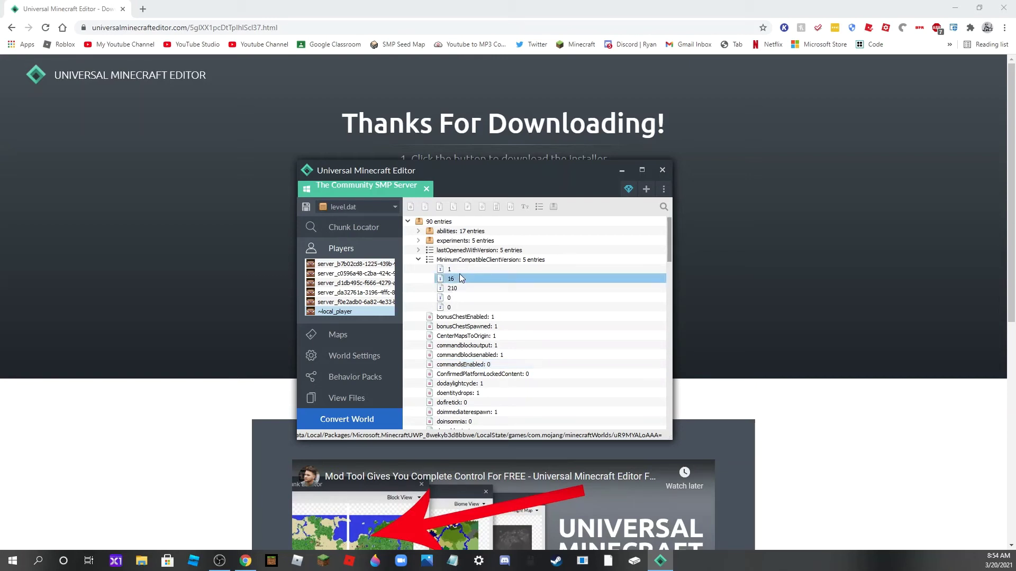
click(457, 288)
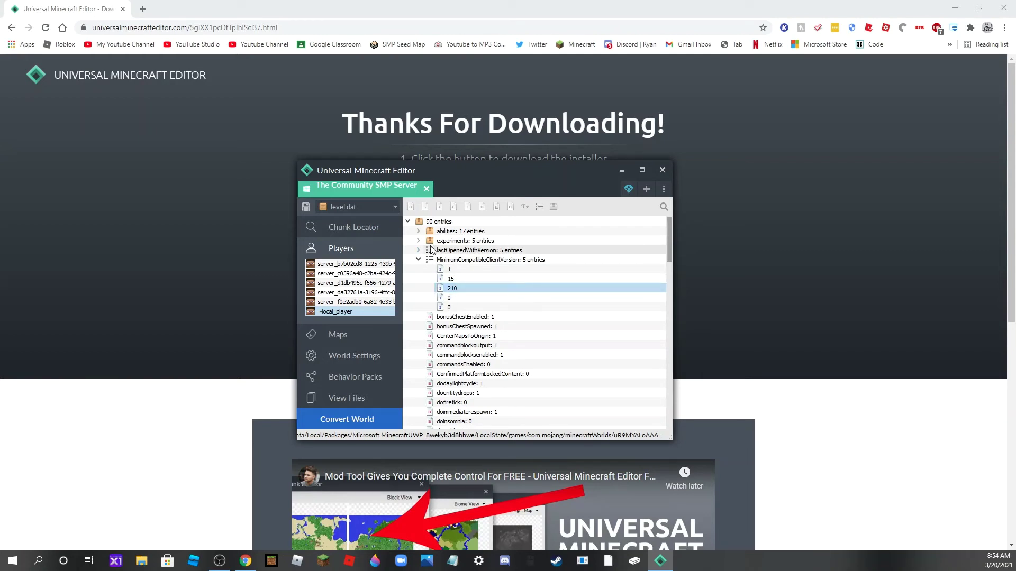
double_click(461, 288)
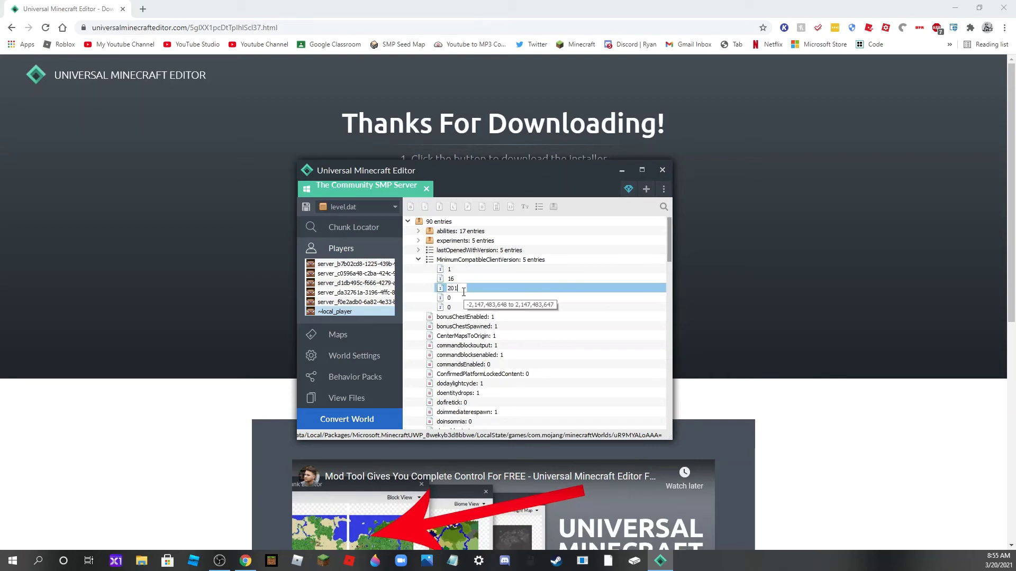
text(2)
key(Return)
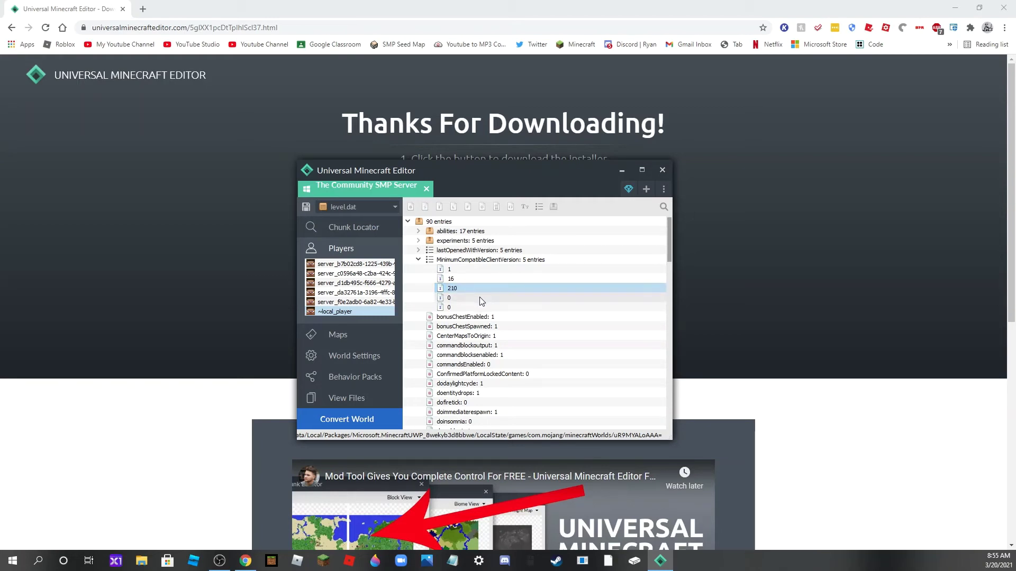
Step: Examine the entries of the lastOpenedWithVersion list, collapse it, and go through the MinimumCompatibleClientVersion values
click(418, 250)
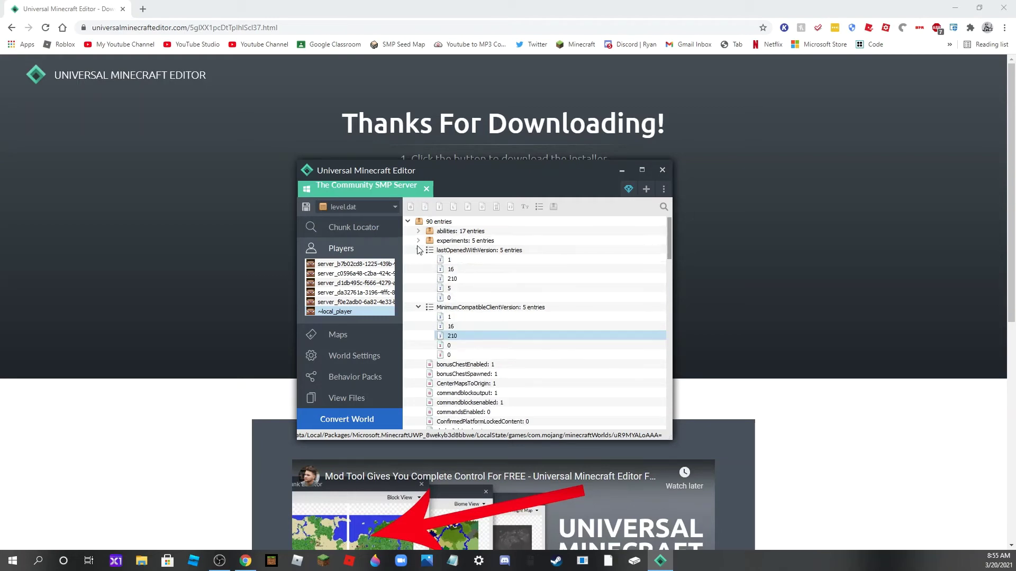
click(465, 258)
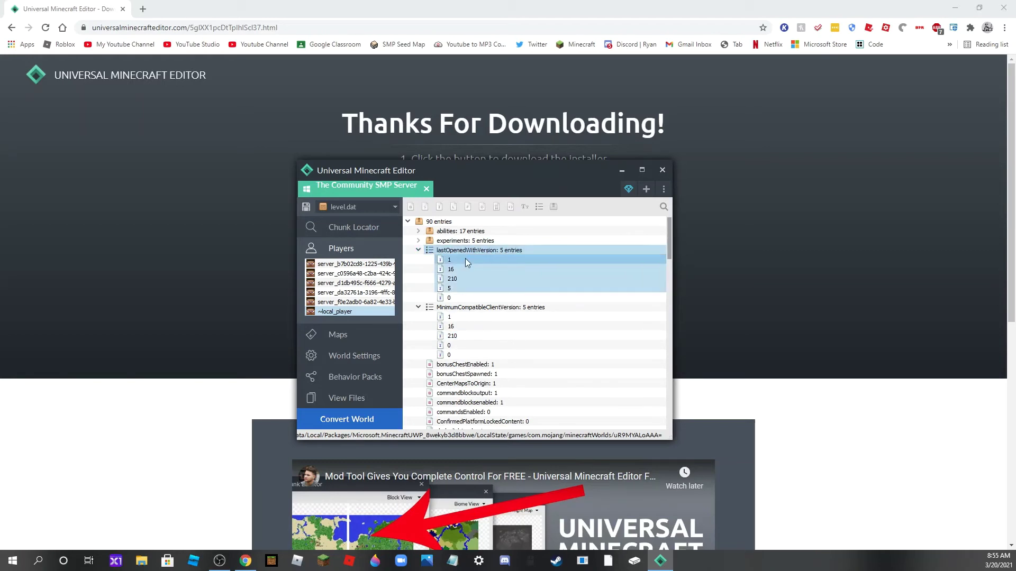
click(418, 250)
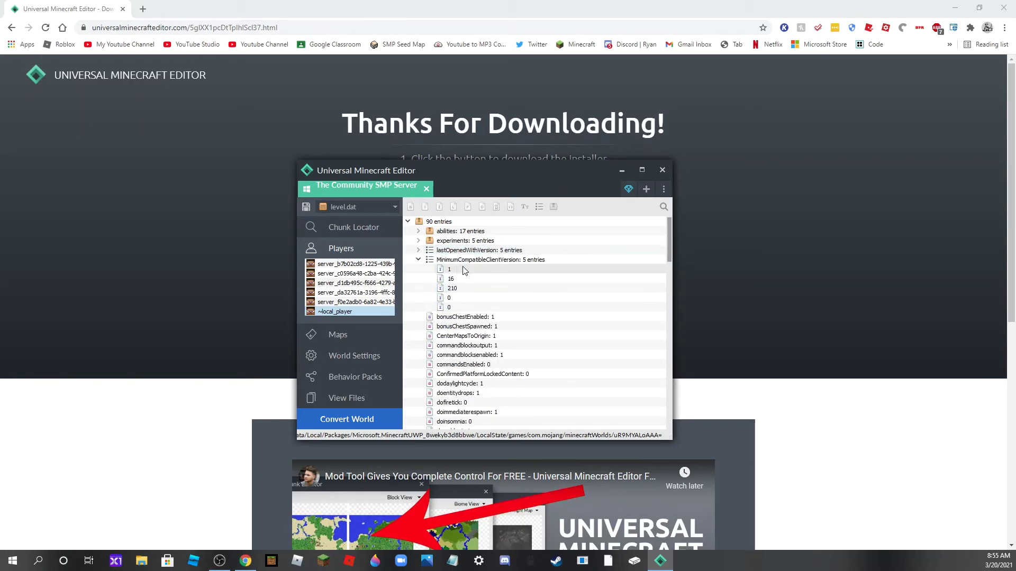
click(457, 278)
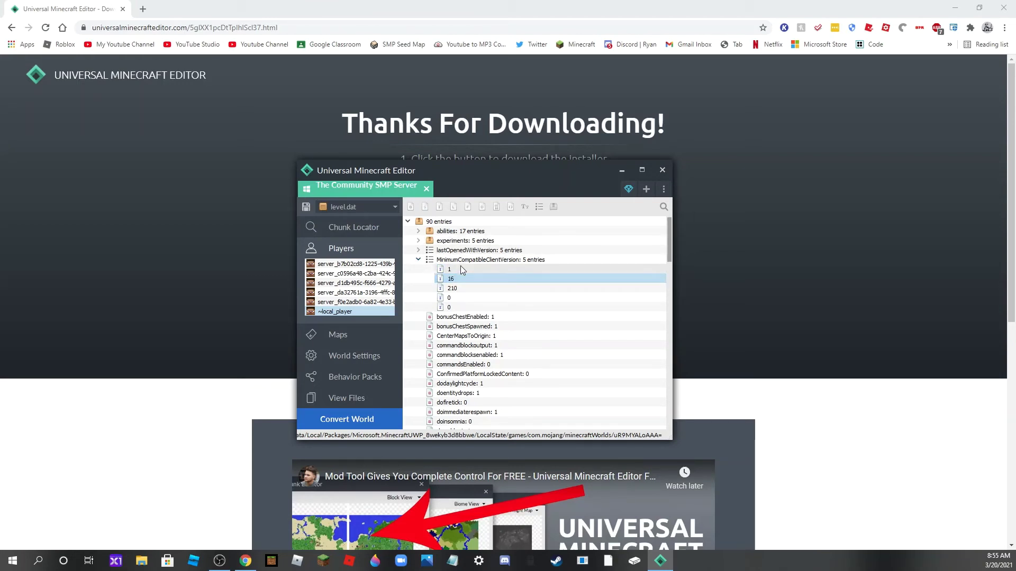
click(464, 260)
click(465, 268)
click(461, 278)
click(443, 268)
Step: Examine the experiments and abilities groups of level.dat, collapsing each group again
click(419, 241)
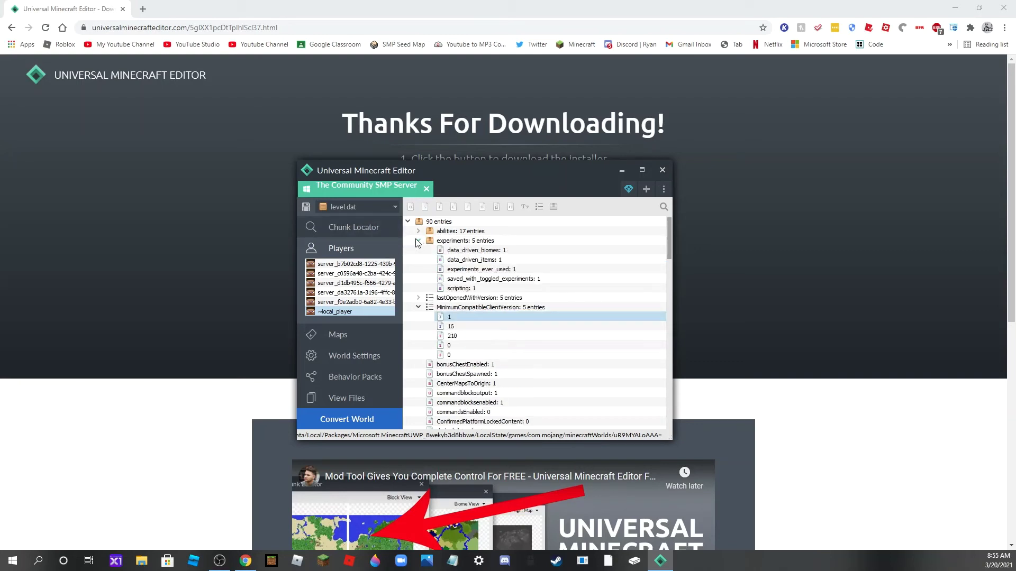
click(417, 240)
click(417, 231)
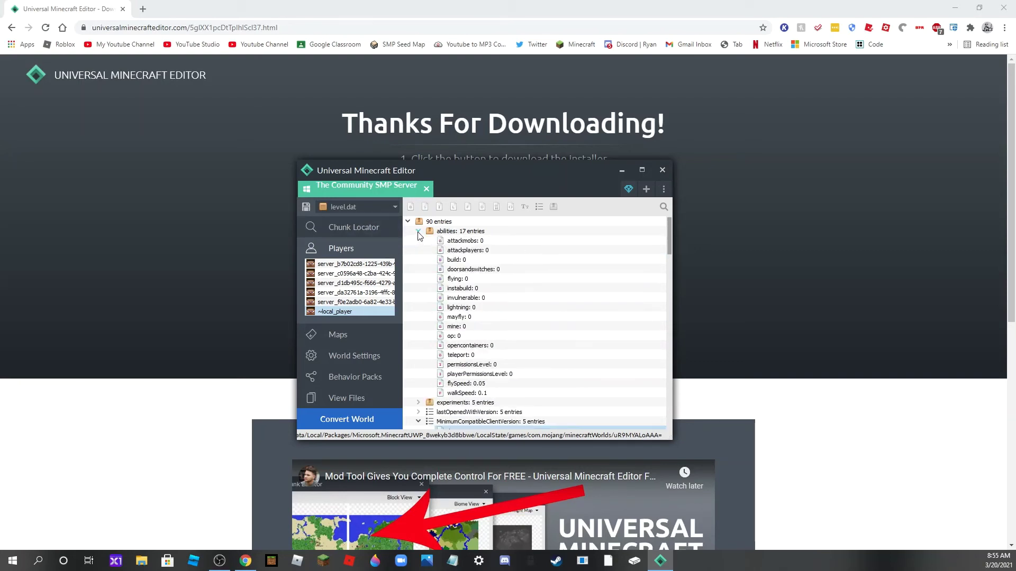
drag(418, 235, 412, 243)
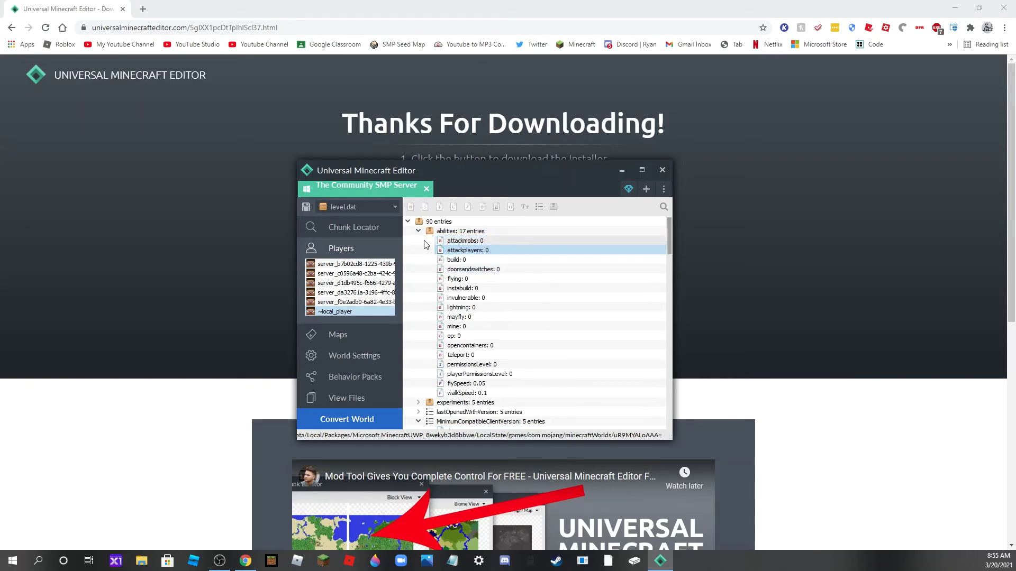
click(419, 232)
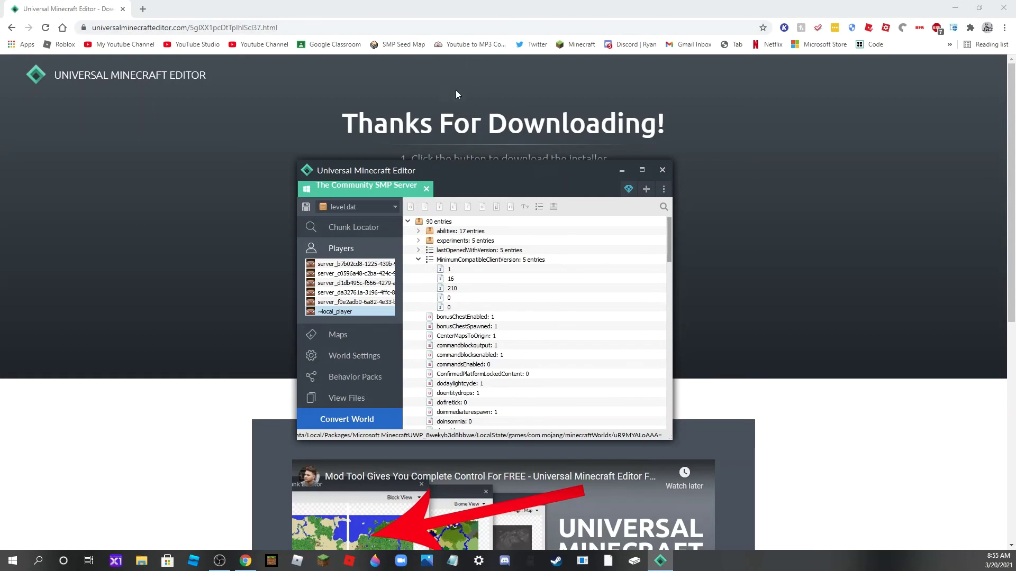
scroll(548, 328, down, 3)
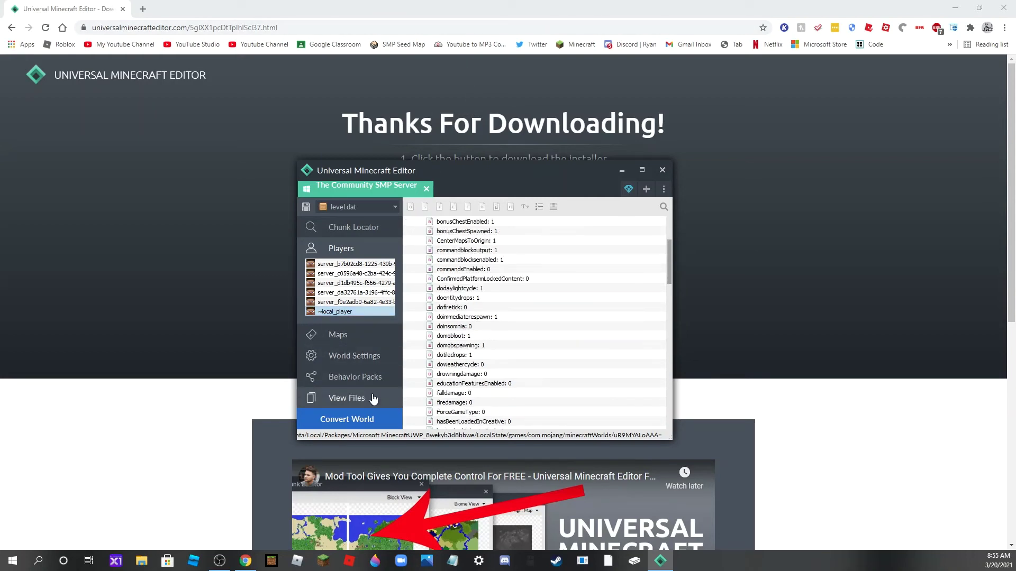
Step: Check the world's behavior packs and the contents of its db folder, opening the ~local_player data
click(361, 382)
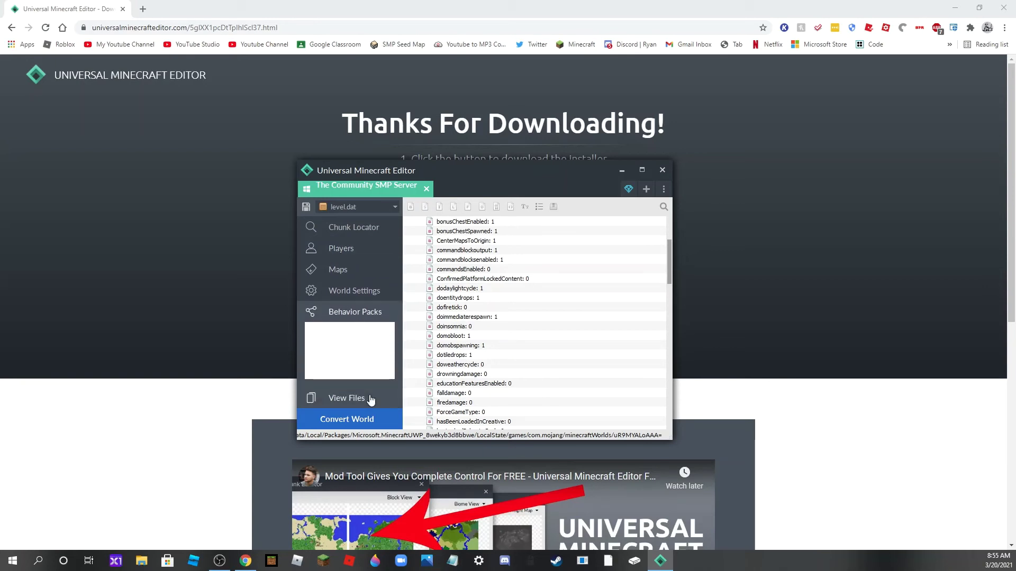
click(370, 400)
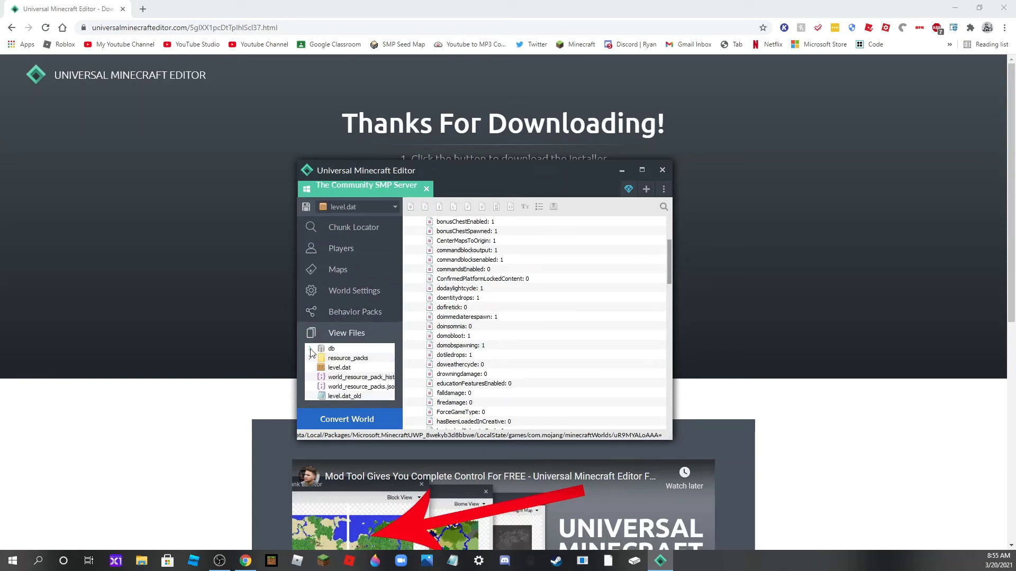
click(311, 353)
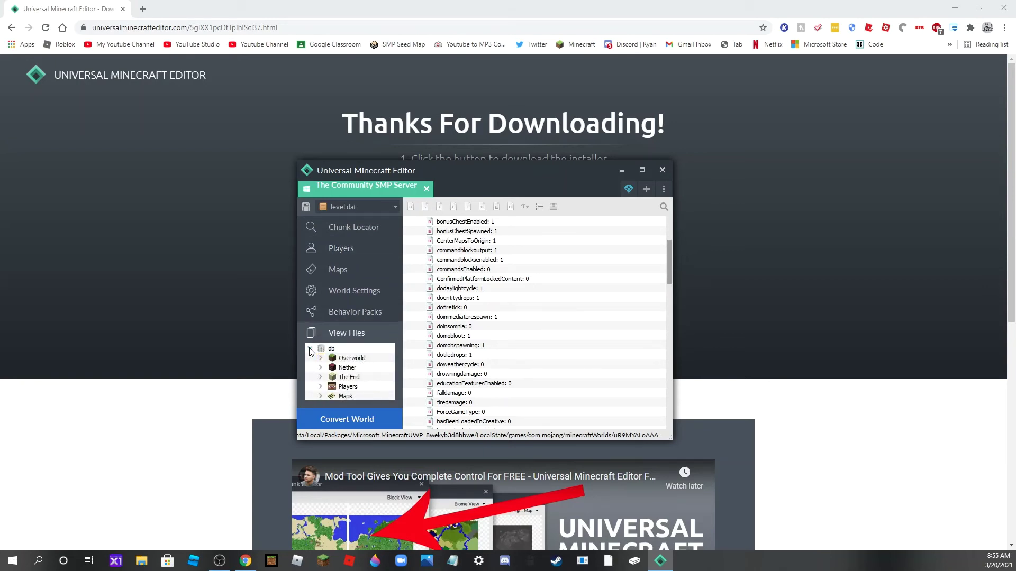
scroll(345, 381, down, 3)
click(330, 369)
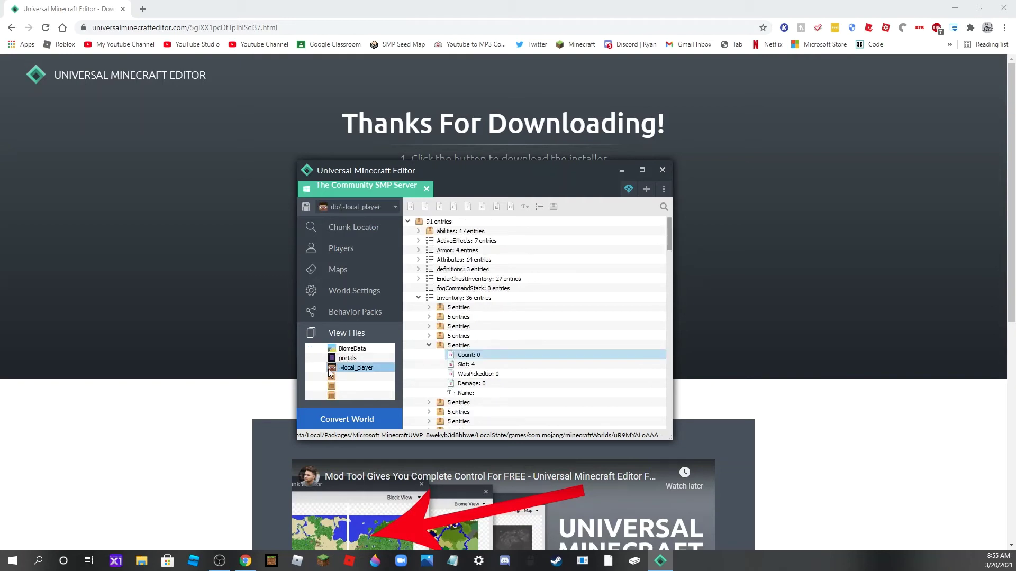
scroll(331, 376, down, 2)
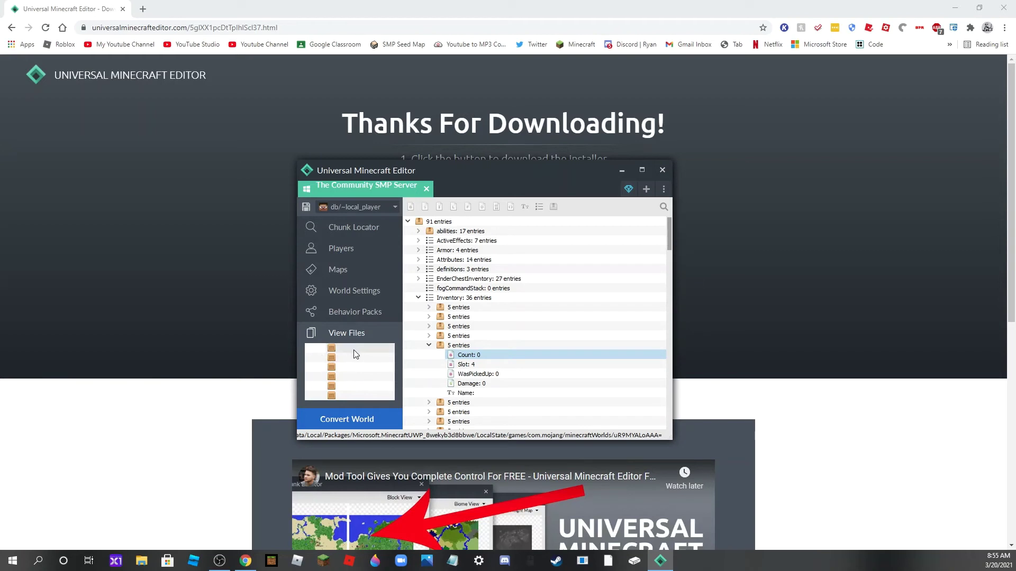
scroll(354, 372, up, 3)
click(310, 348)
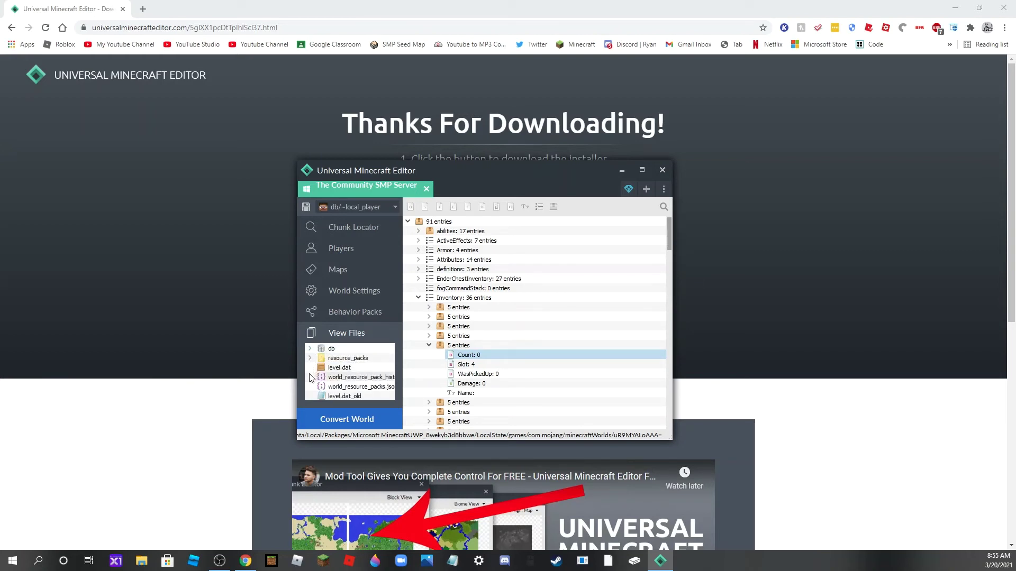
Step: Look through the resource_packs folder and the remaining world files, and open level.dat
click(310, 358)
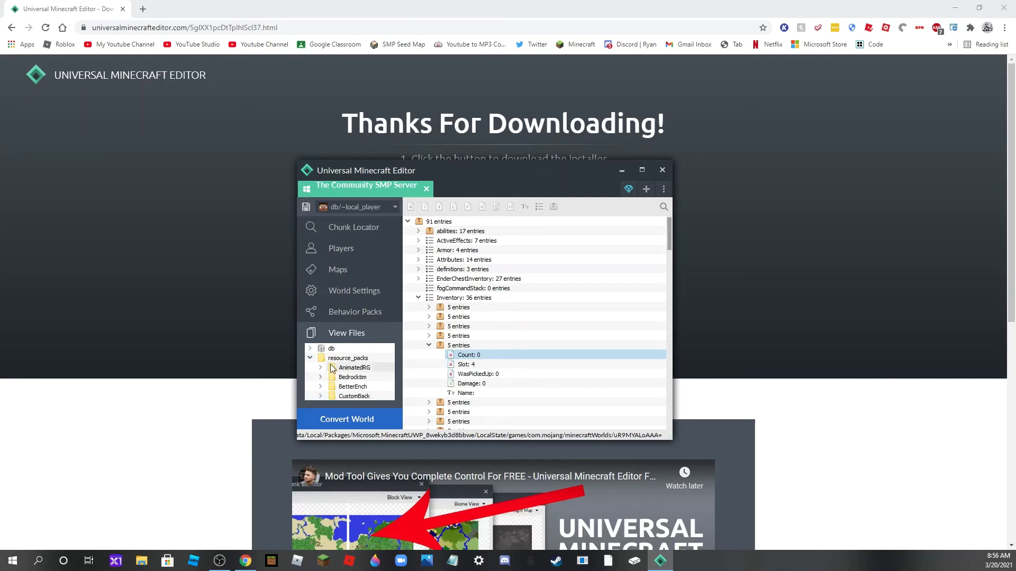
click(320, 368)
click(321, 368)
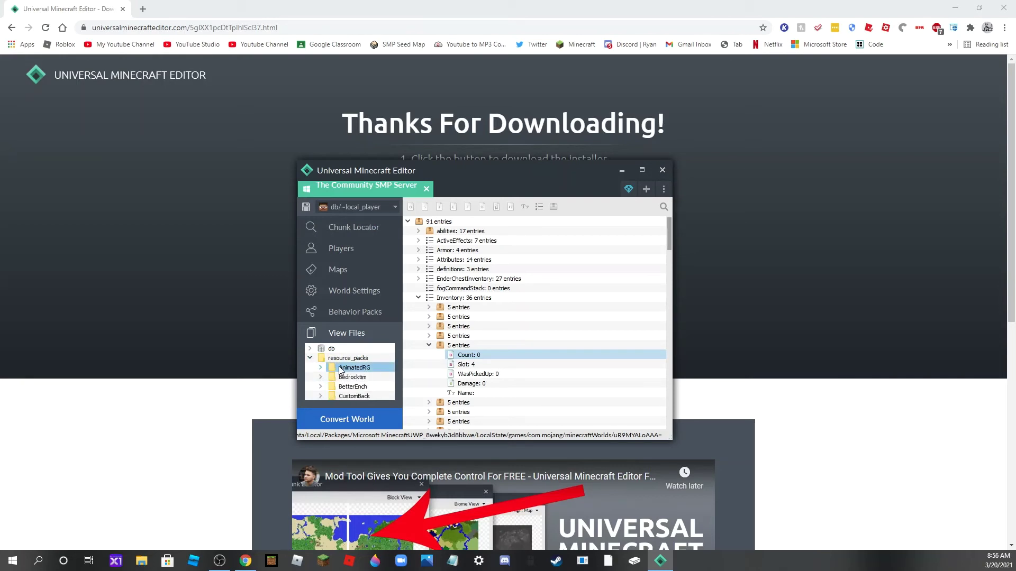
click(310, 359)
scroll(350, 380, down, 1)
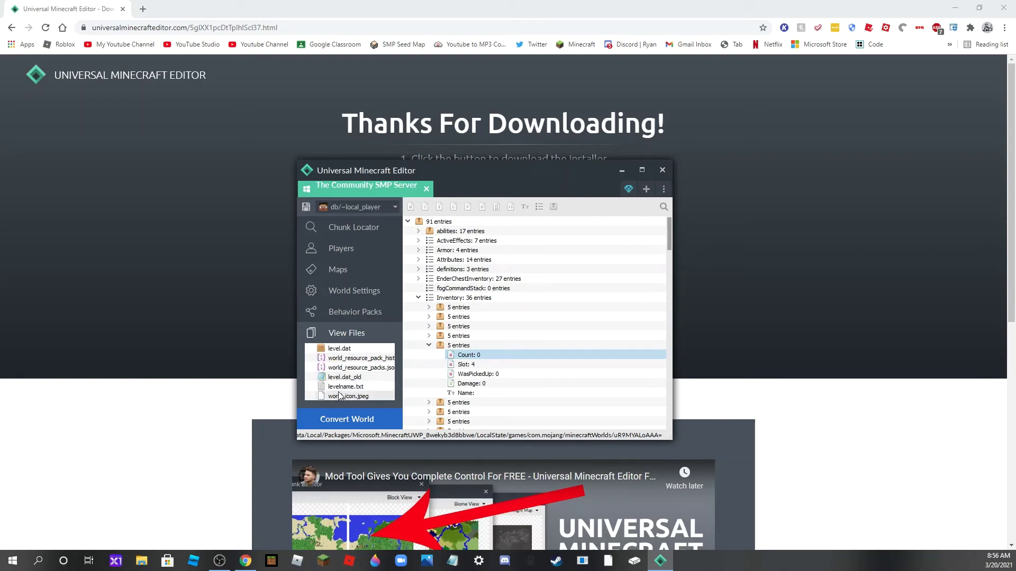
click(348, 360)
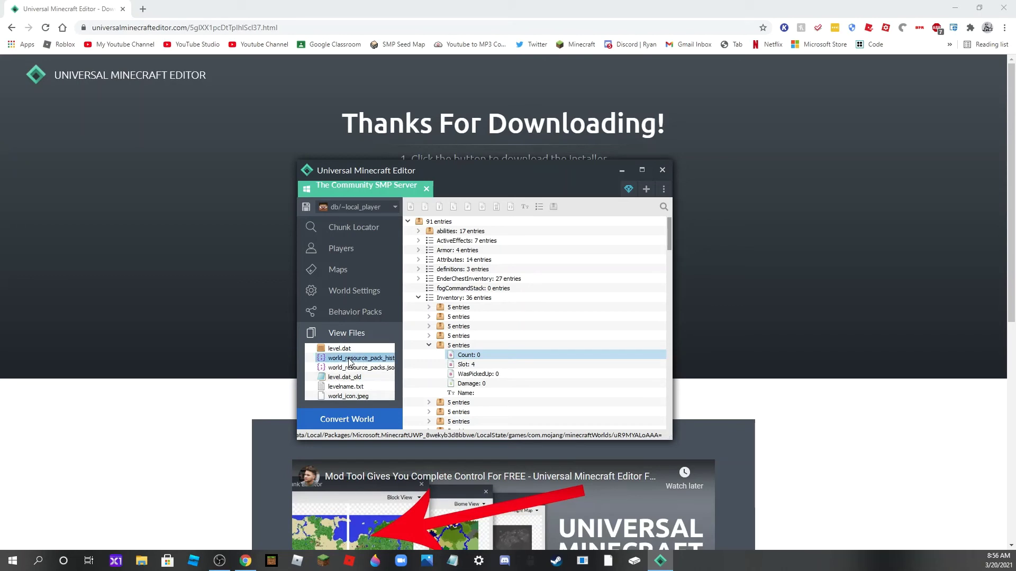
scroll(349, 363, up, 1)
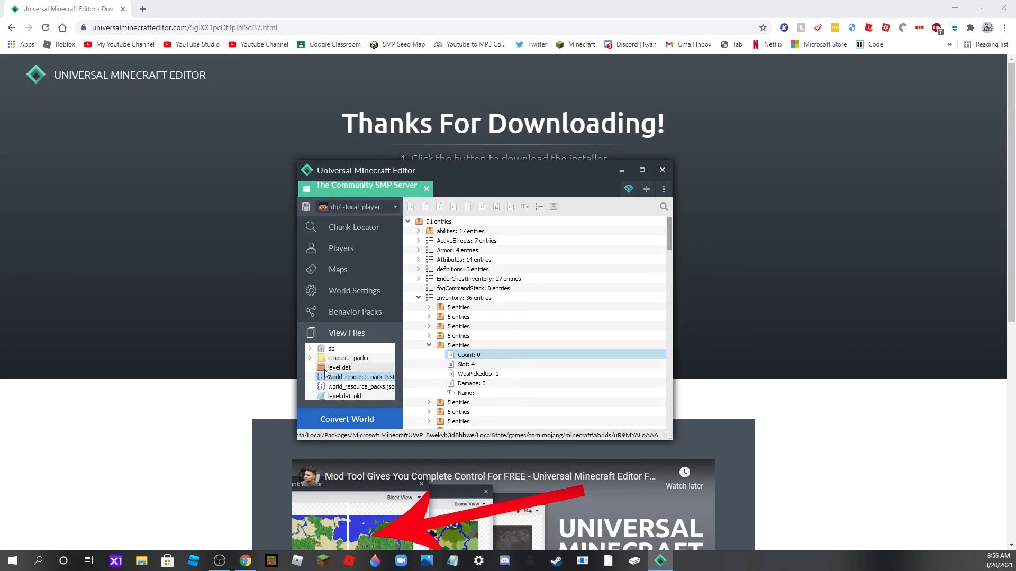
click(326, 368)
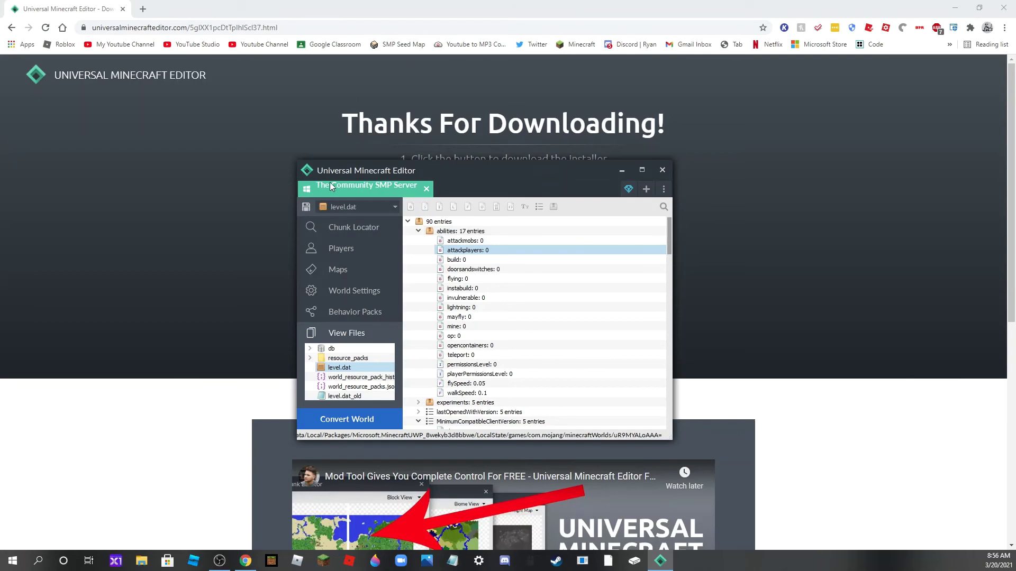
Step: Close Universal Minecraft Editor, discarding the unsaved changes, and switch to Minecraft
click(662, 170)
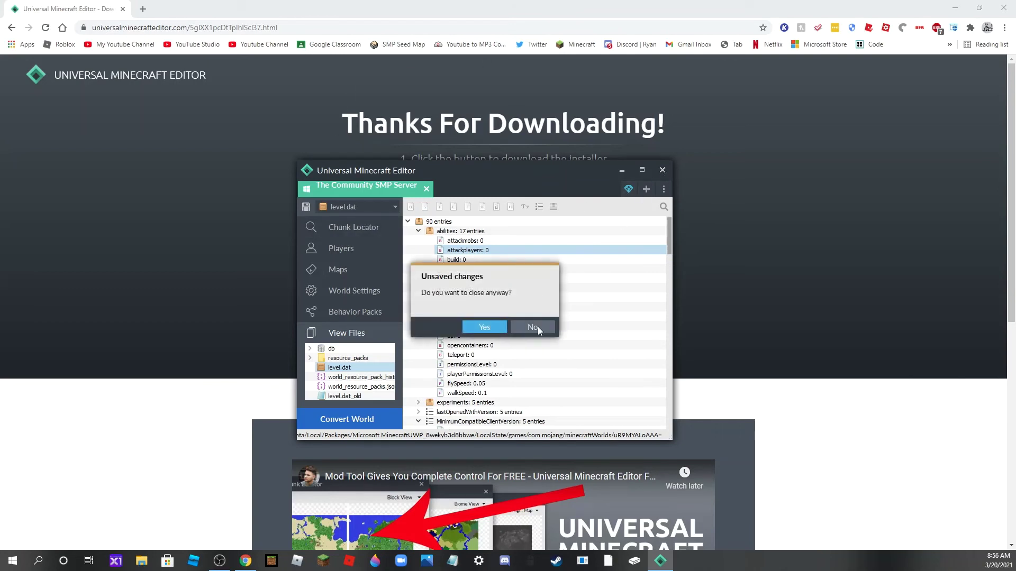
click(503, 328)
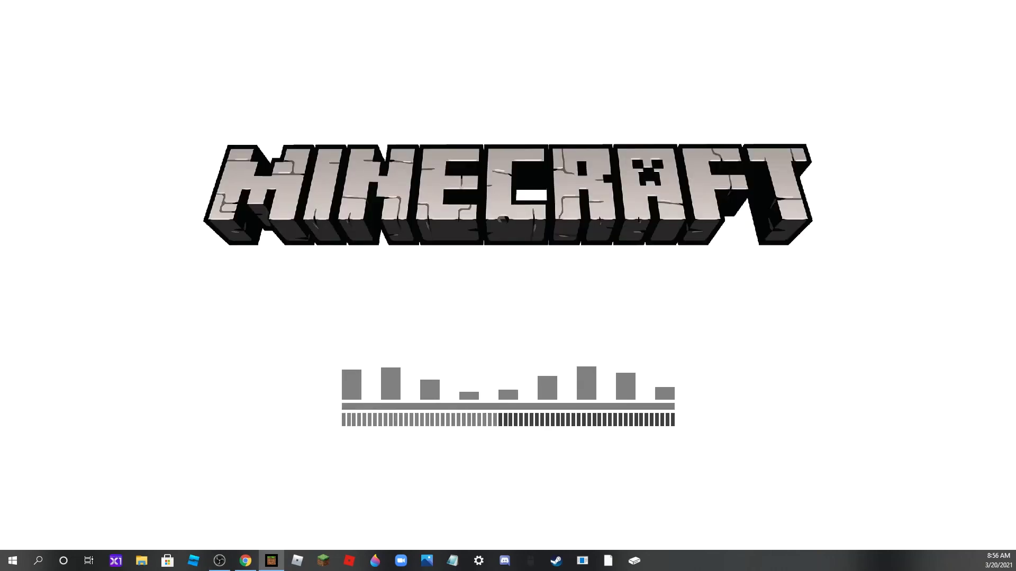
key(alt+Tab)
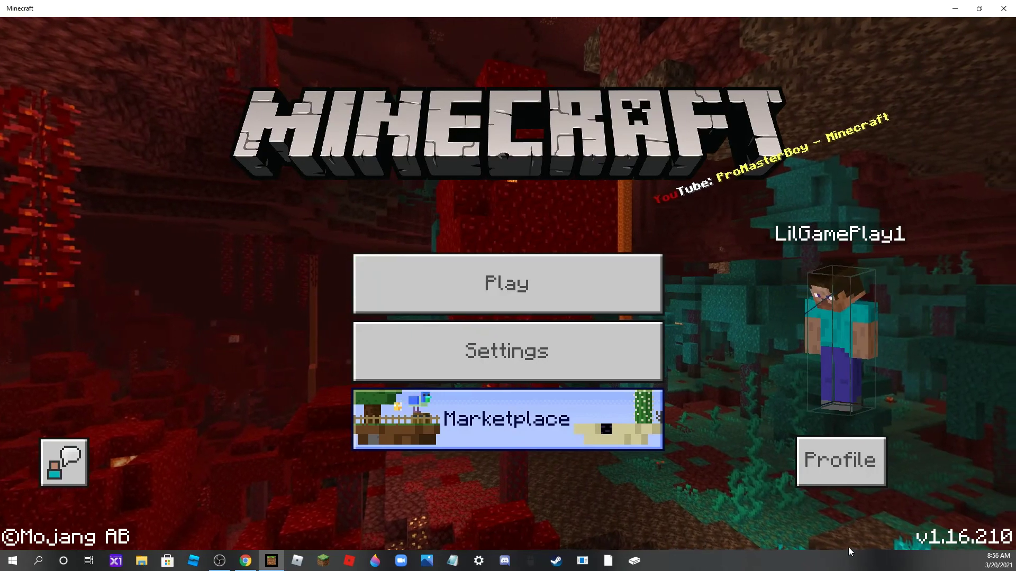
Step: Open the Community SMP Server world for editing, check its multiplayer settings, and return to the game settings
click(525, 273)
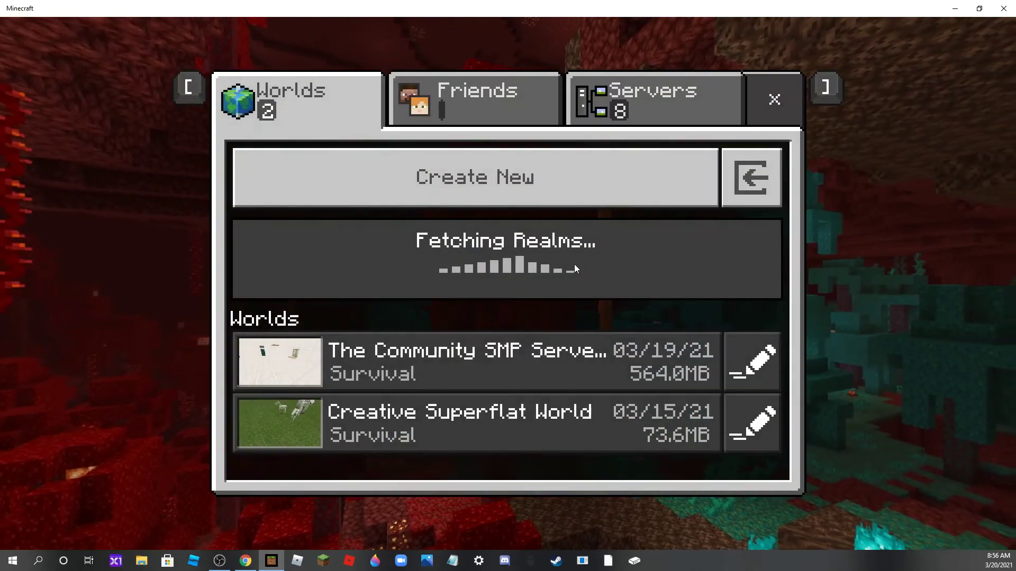
click(751, 289)
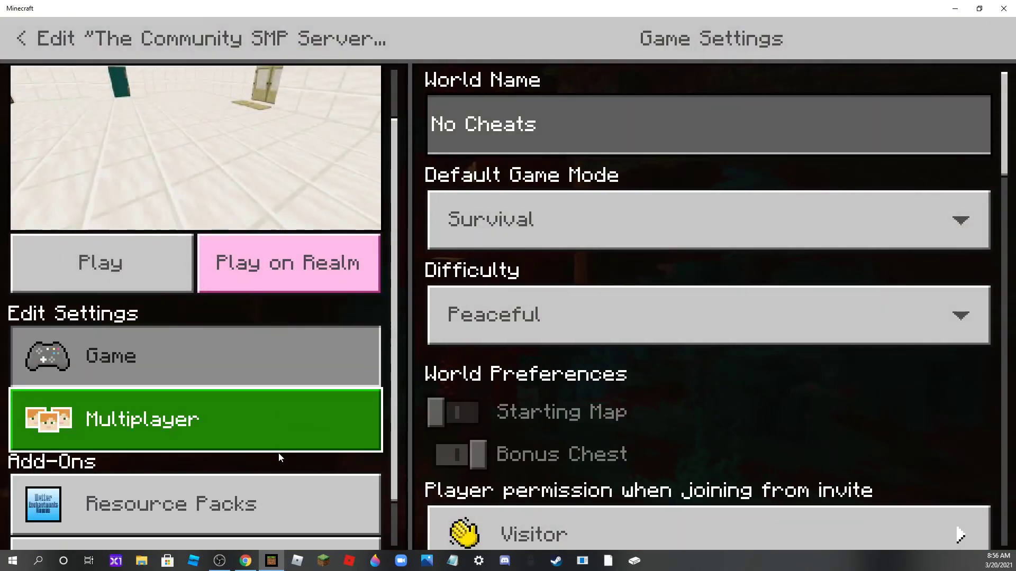
click(300, 481)
click(309, 407)
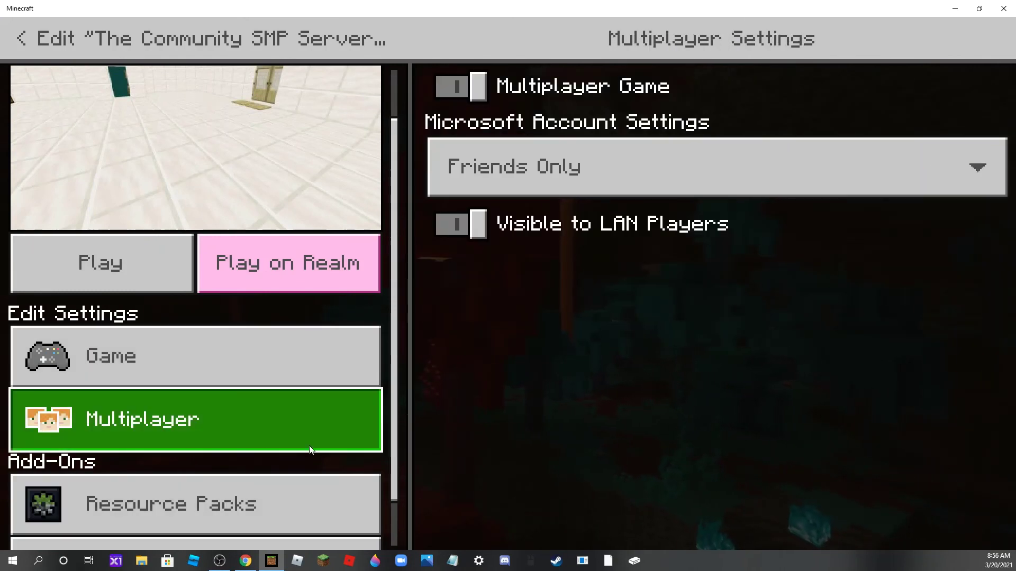
key(Up)
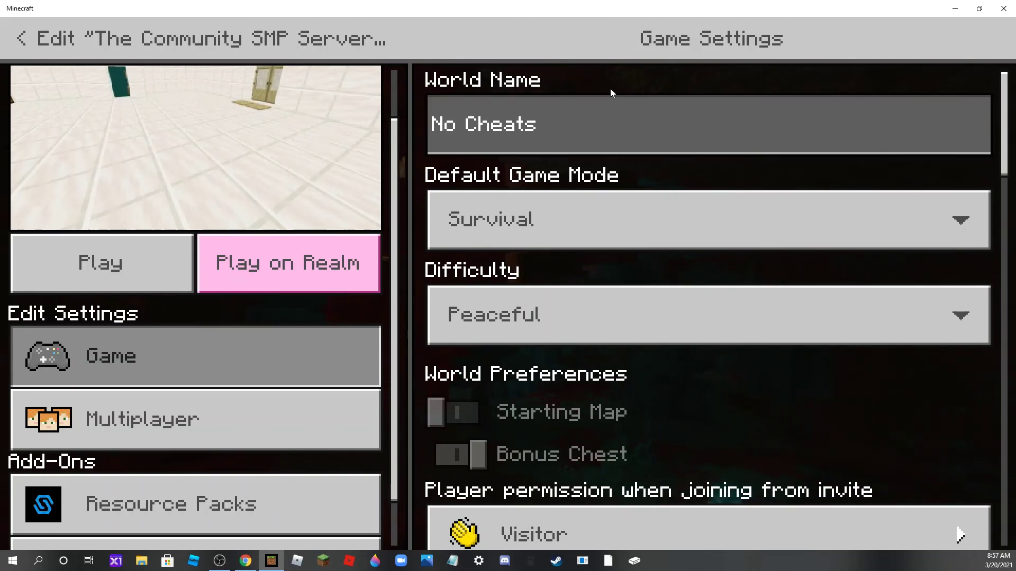
Step: Rename the world to "The Community SMP Server"
key(ctrl+a)
key(BackSpace)
text(Ci)
key(BackSpace)
key(BackSpace)
text(The Communit)
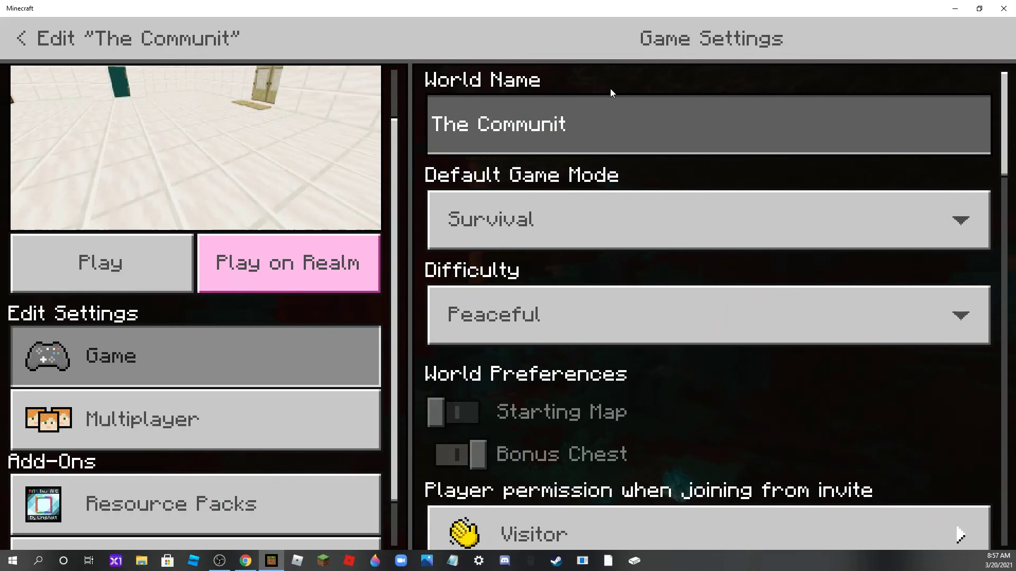
text(y 5MP Server)
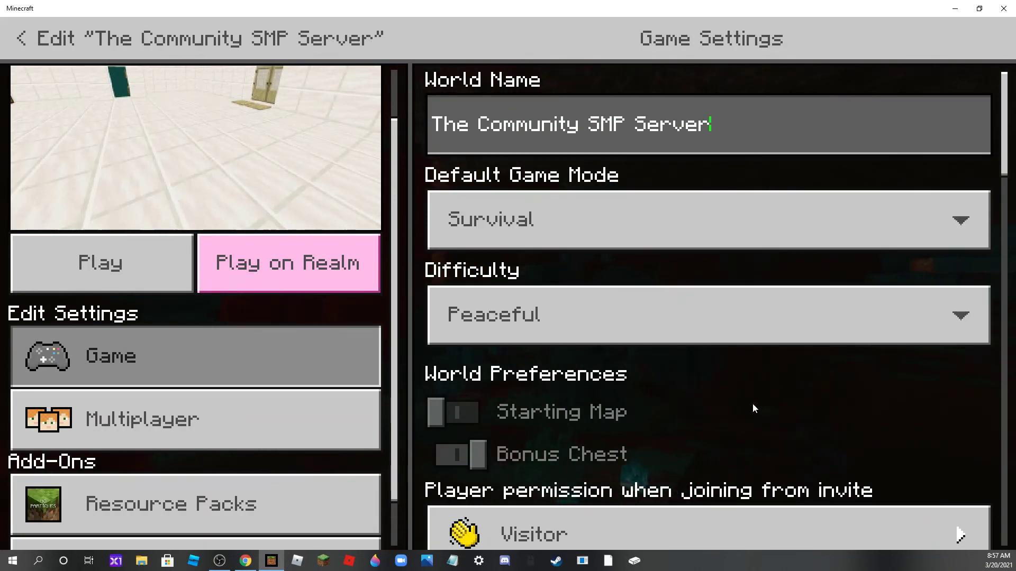
Step: Enable the GameTest Framework experiment in the world's game settings
scroll(968, 220, down, 8)
scroll(938, 282, down, 3)
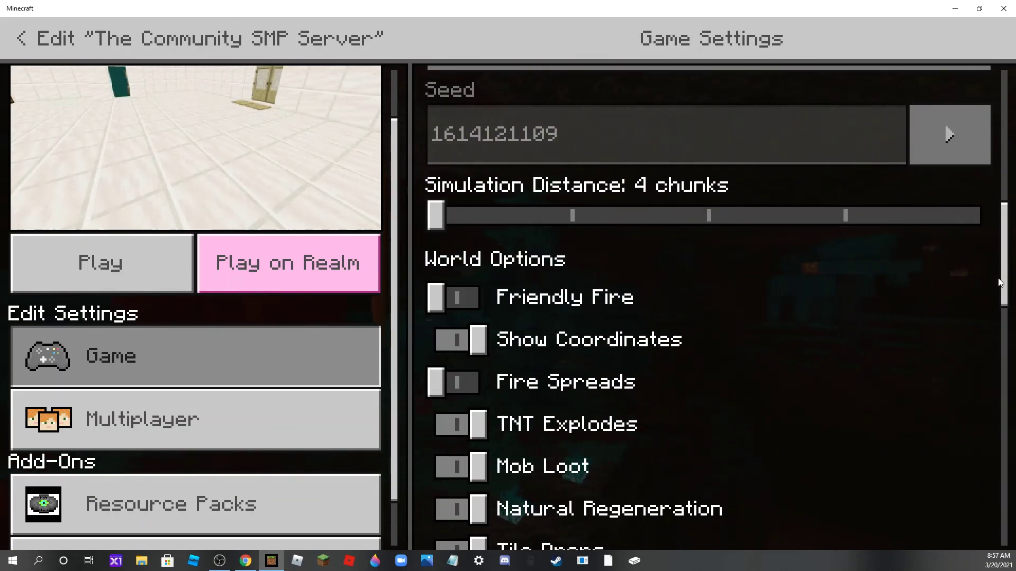
scroll(1005, 276, down, 3)
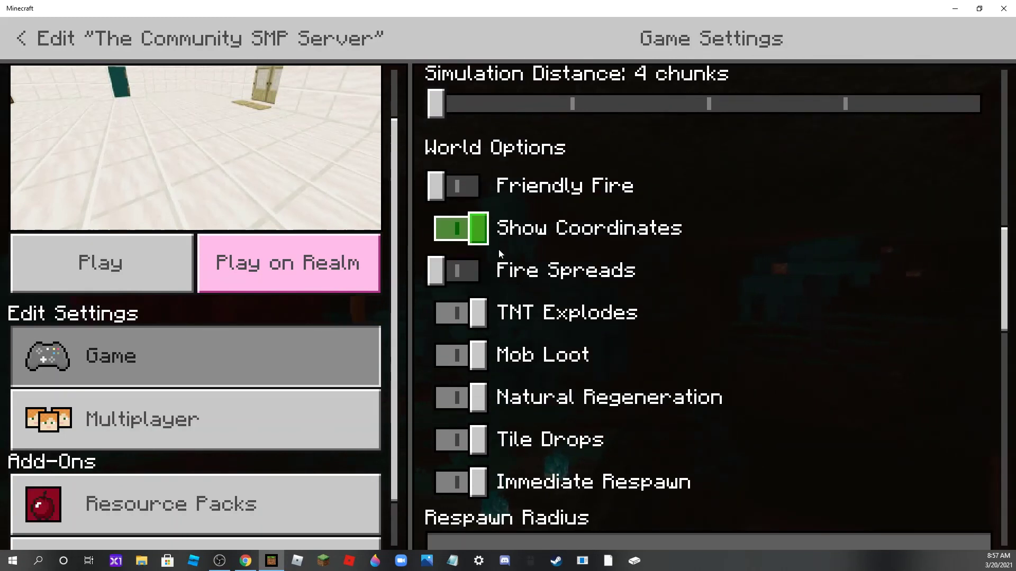
scroll(979, 275, down, 5)
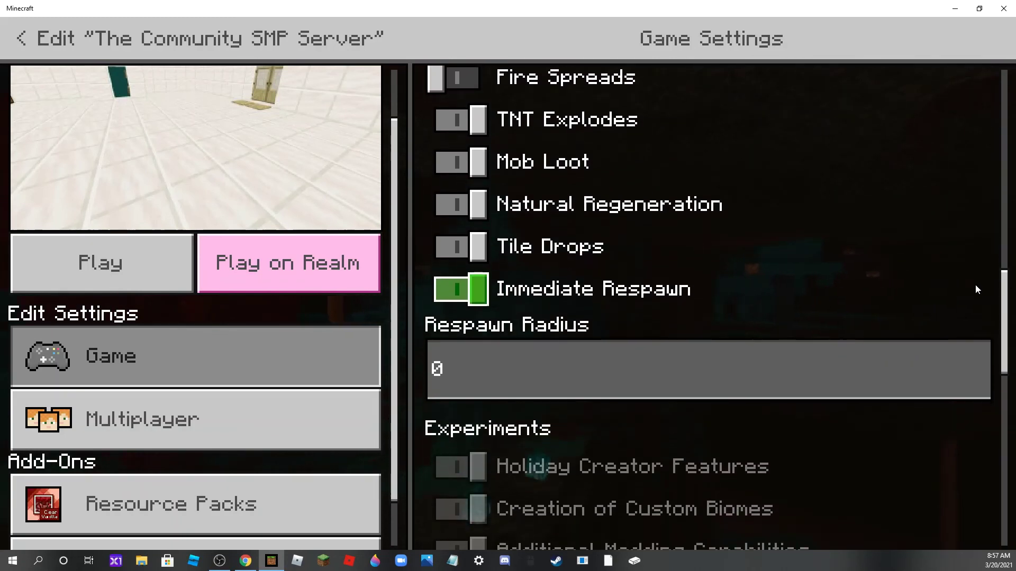
scroll(940, 350, down, 2)
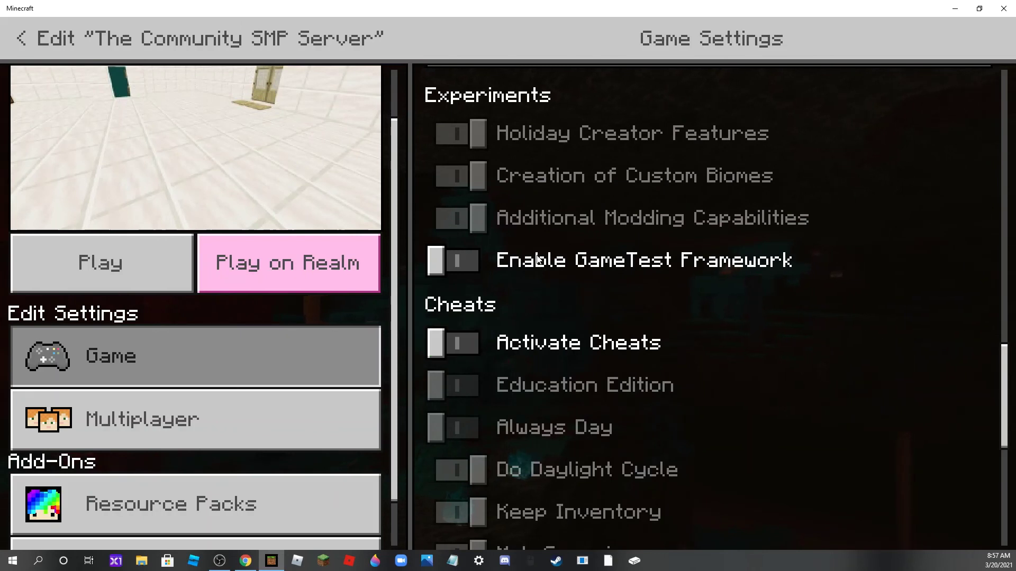
click(471, 255)
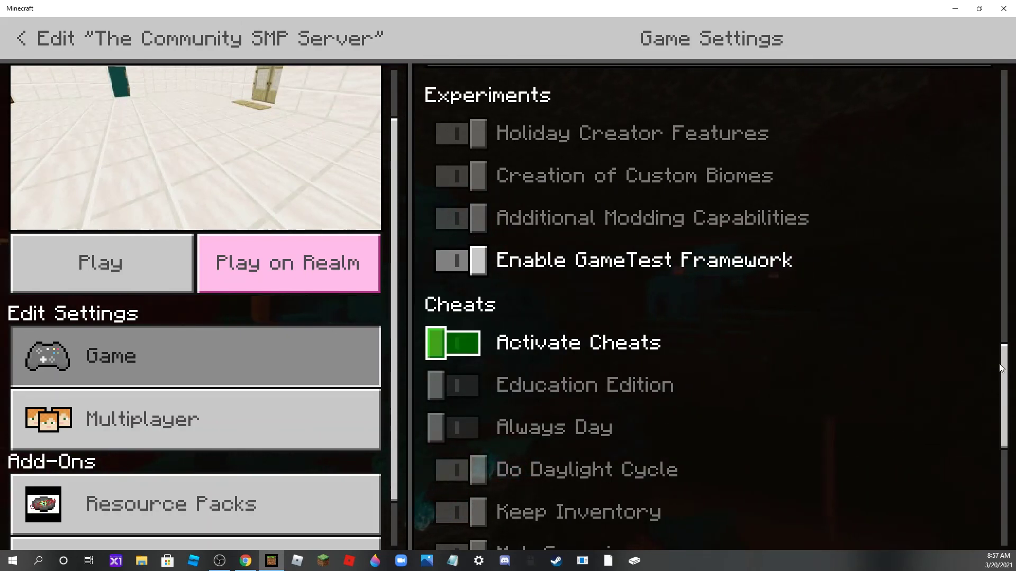
Step: Review the cheat options down to Random Tick Speed, and return to the worlds list
drag(1006, 374, 1004, 439)
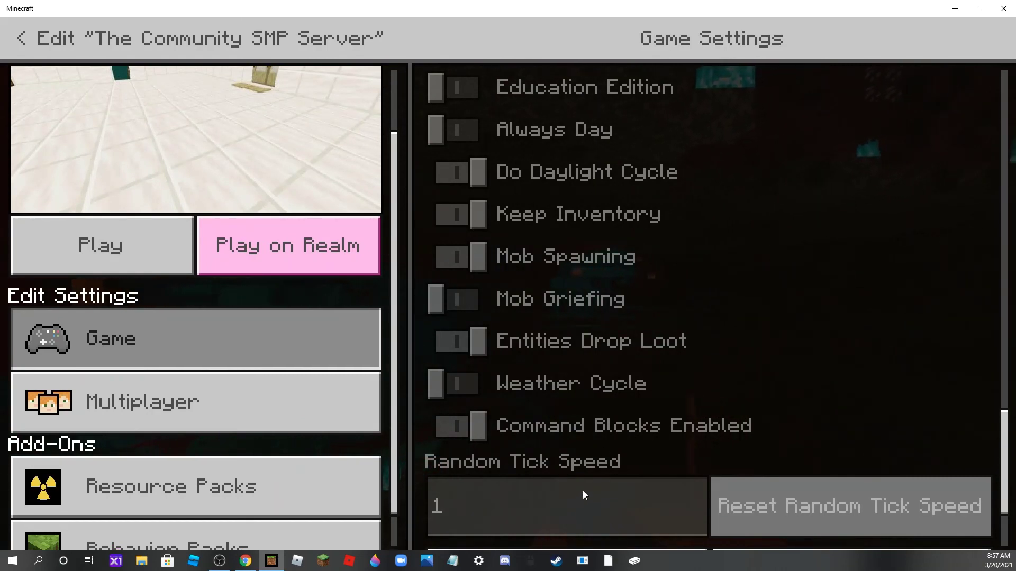
scroll(582, 490, down, 1)
scroll(573, 491, up, 1)
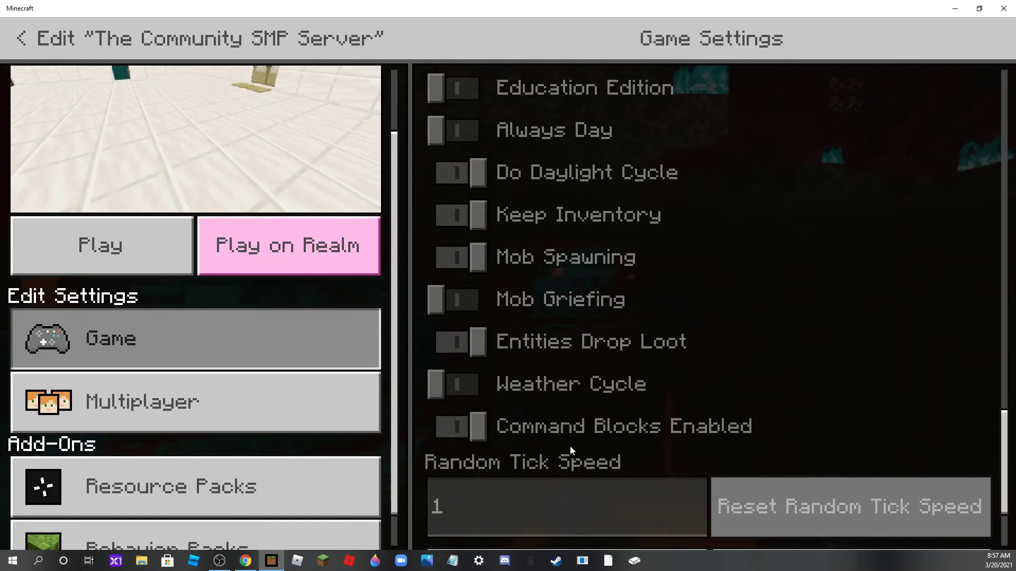
scroll(461, 297, up, 5)
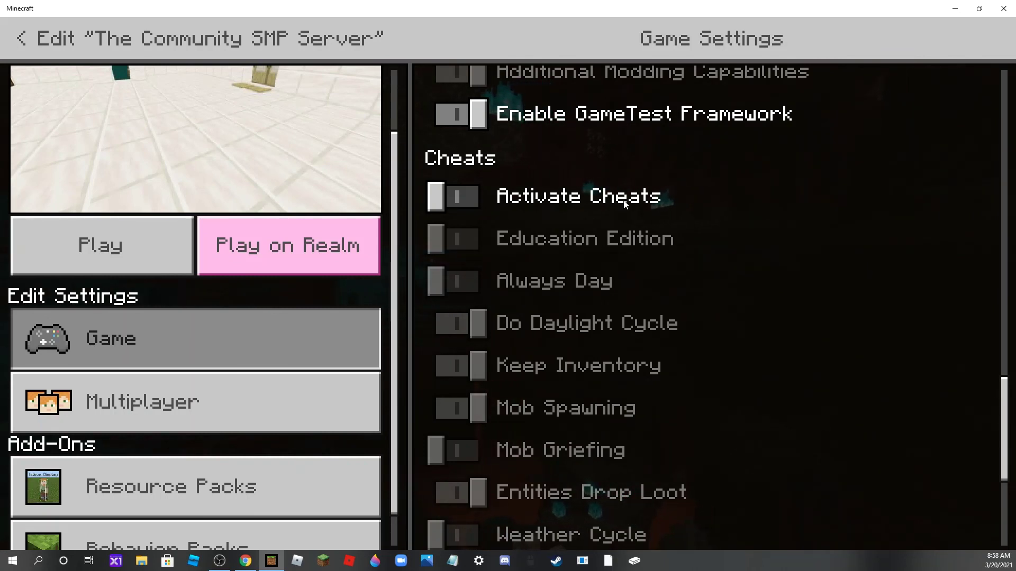
scroll(450, 391, up, 1)
key(Escape)
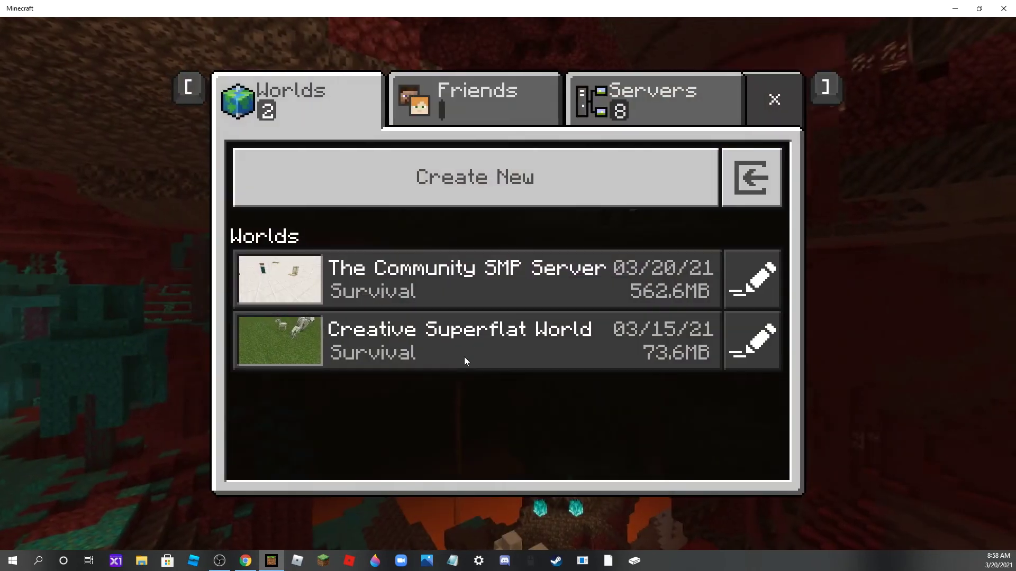
Step: Load The Community SMP Server world and show it full screen in the front-facing third-person view
click(452, 277)
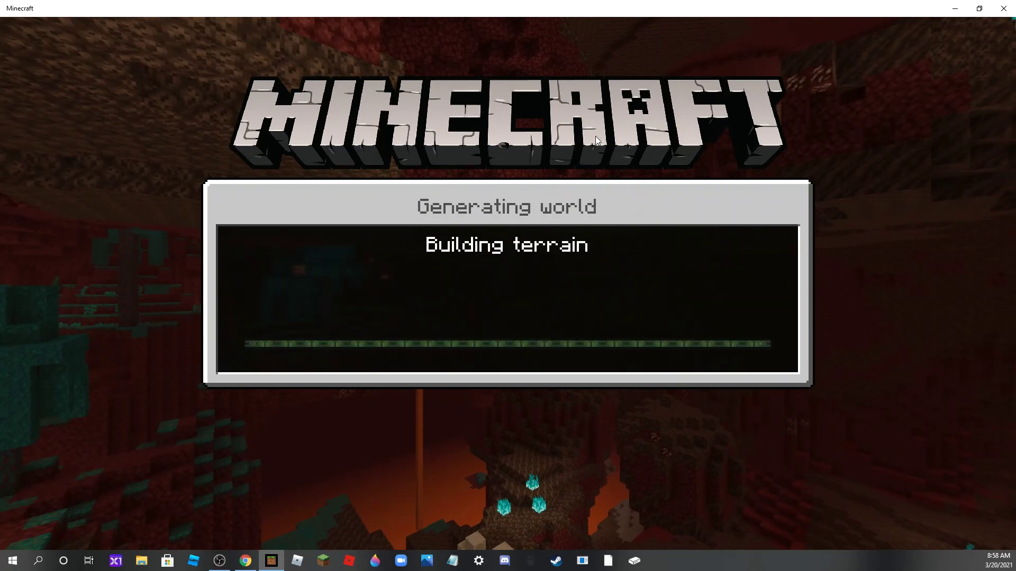
key(F11)
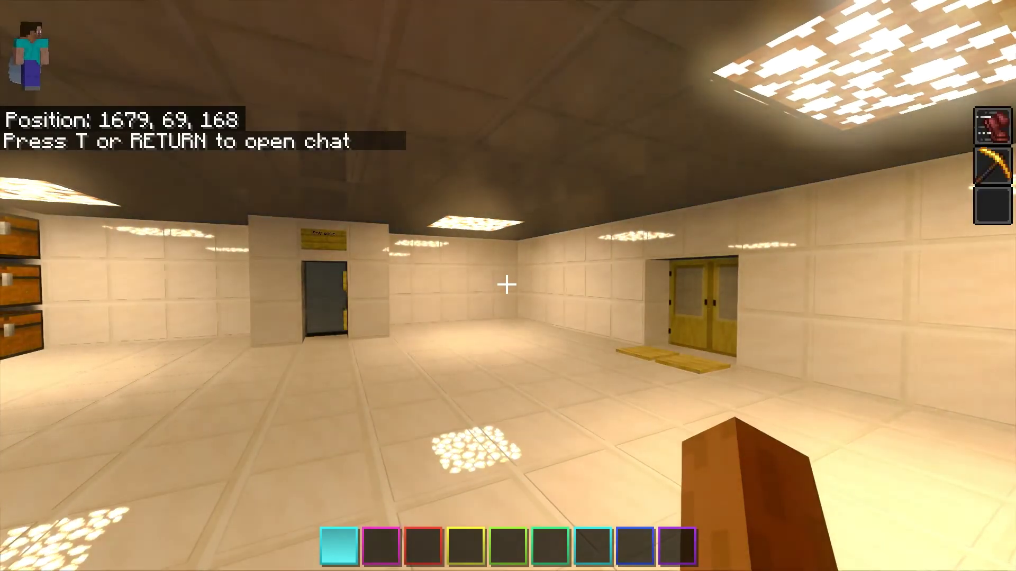
key(F5)
key(F5)
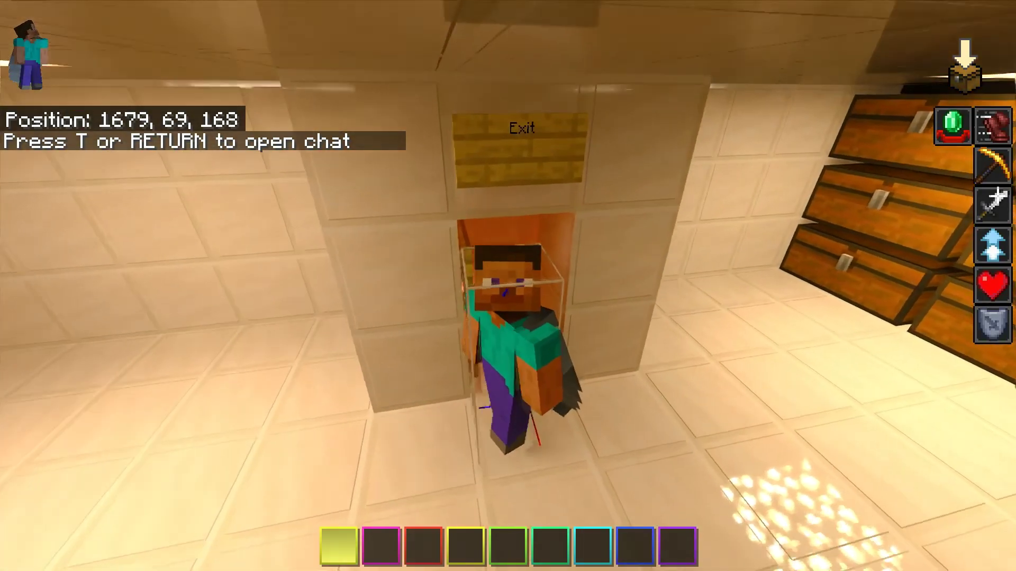
Step: Walk the character out of the chest room through the double doors and onto the road outside
key(s)
key(w)
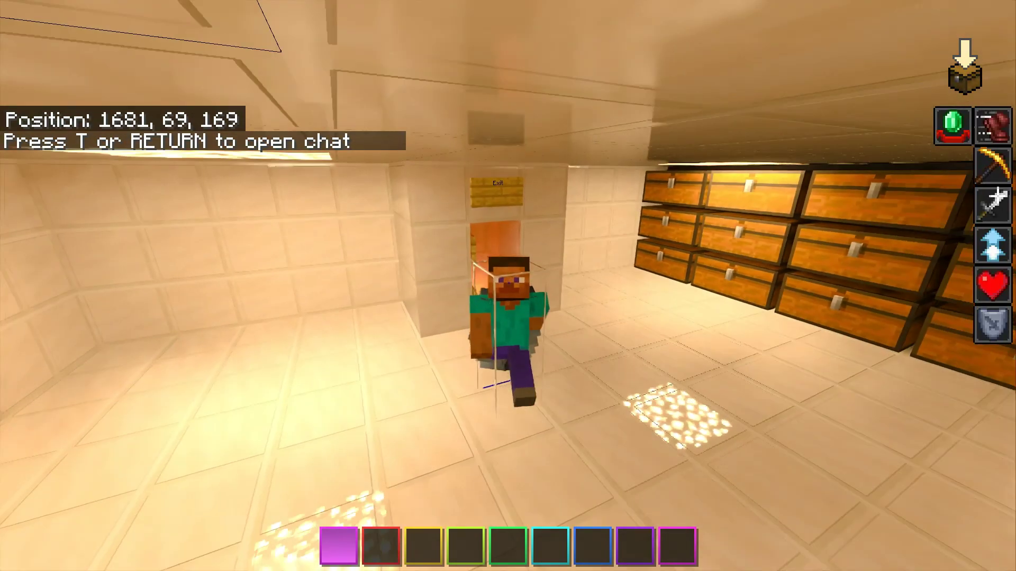
key(w)
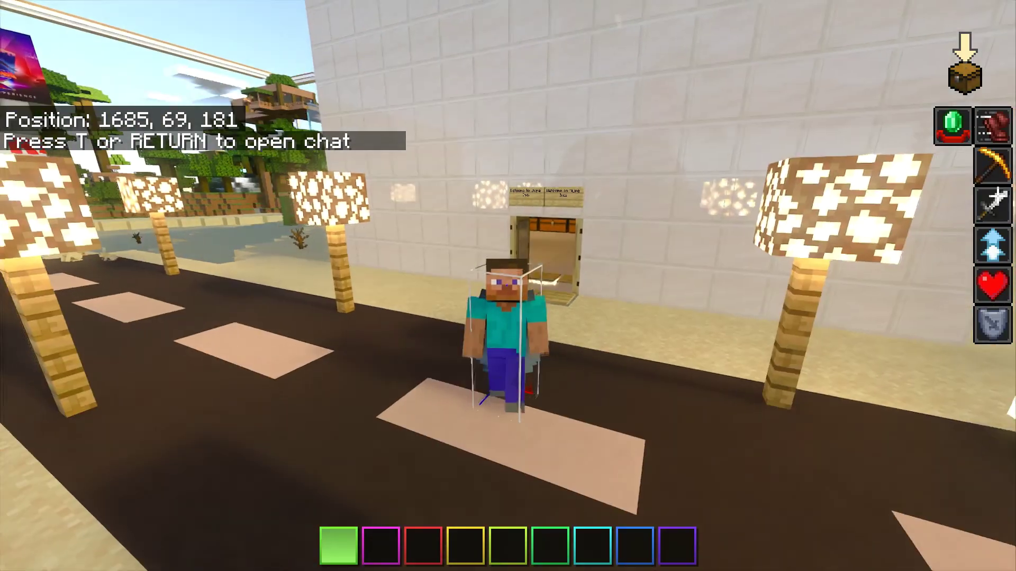
mouse_move(508, 286)
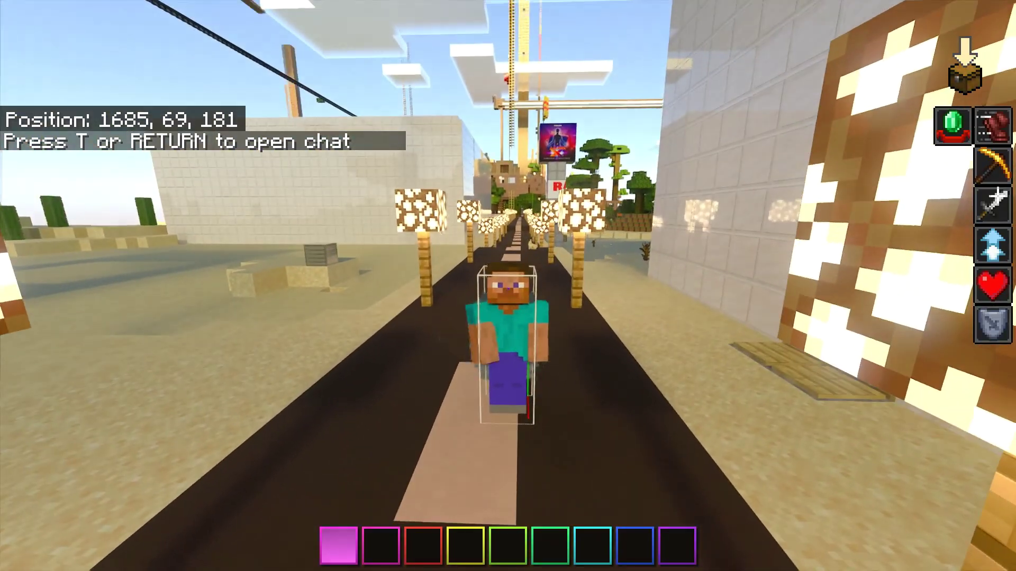